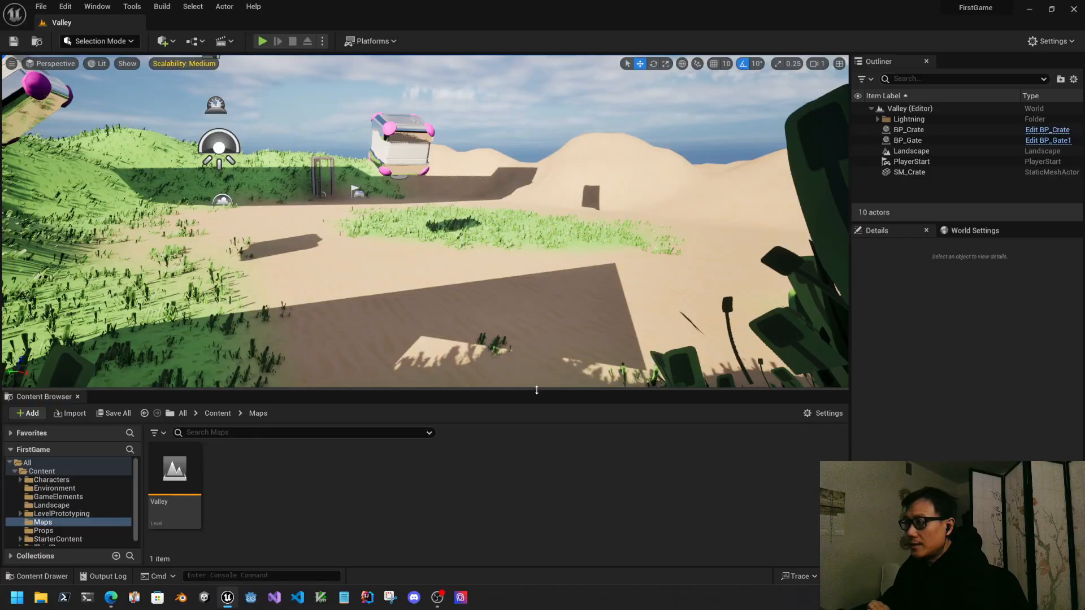
Enlarge the viewport, play-test the Valley level, and walk the character through the gate to ThirdPersonMap and back
drag(536, 390, 539, 441)
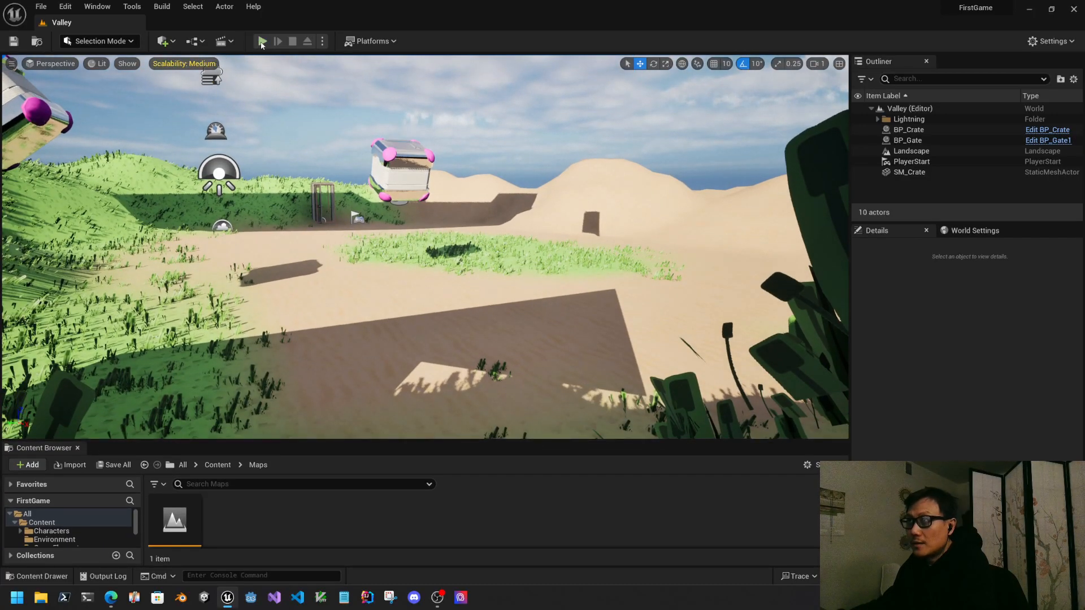
click(262, 42)
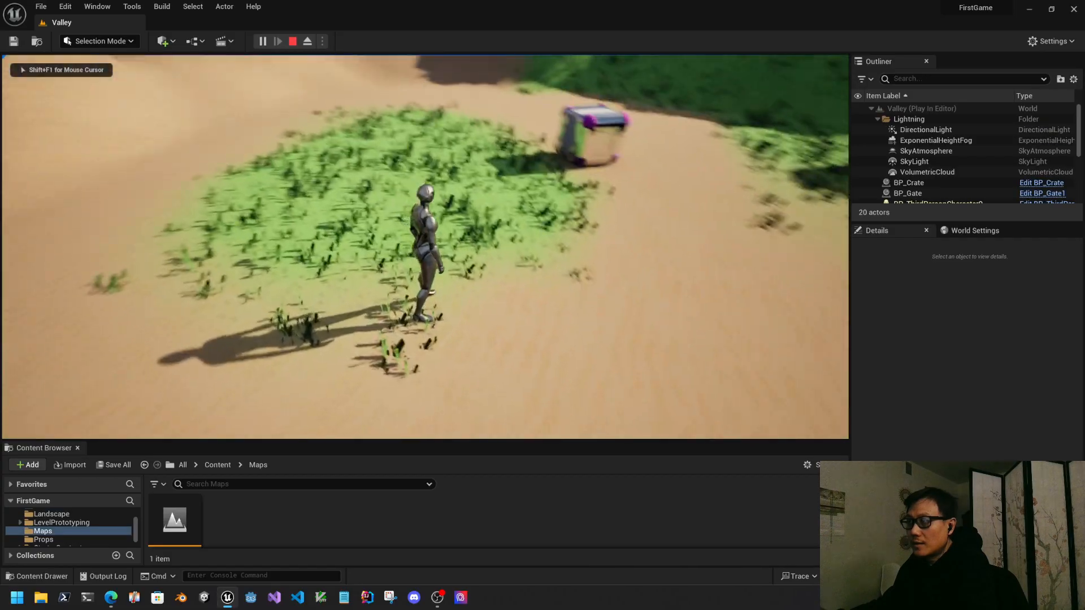
key(w)
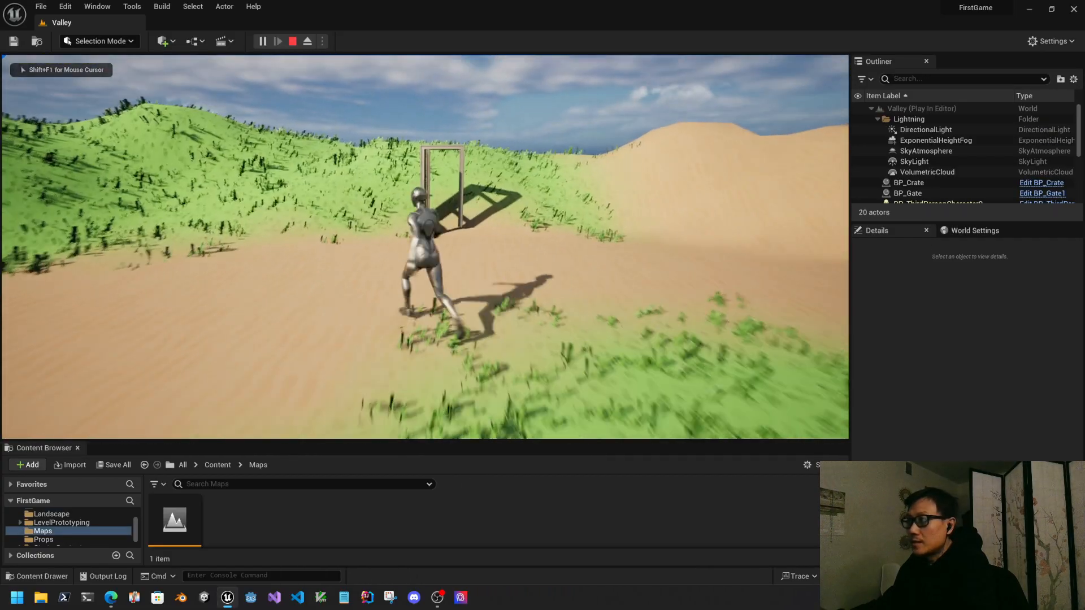
key(w)
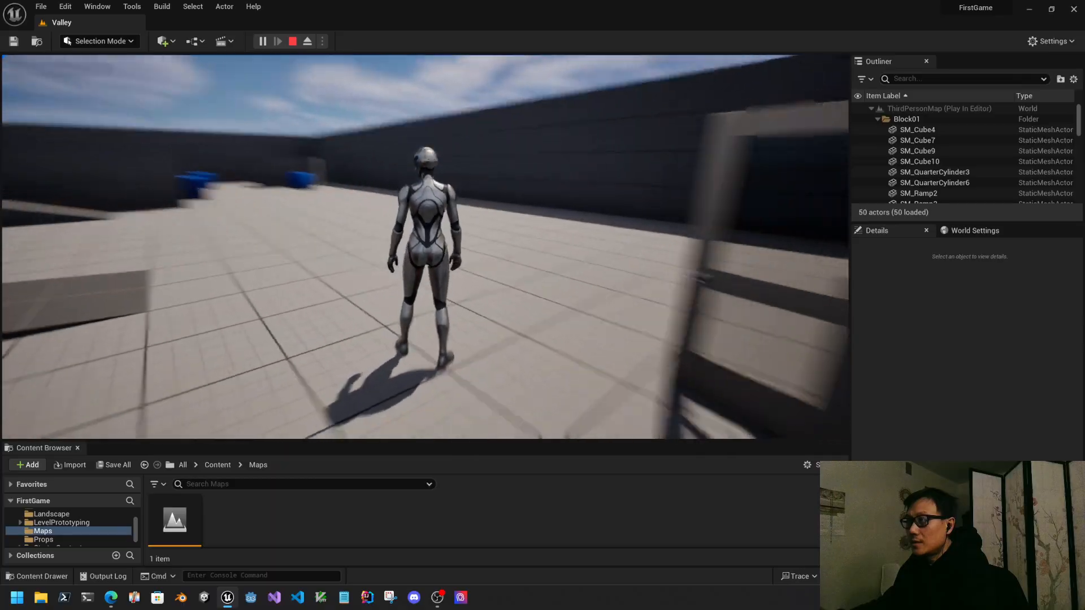
key(w)
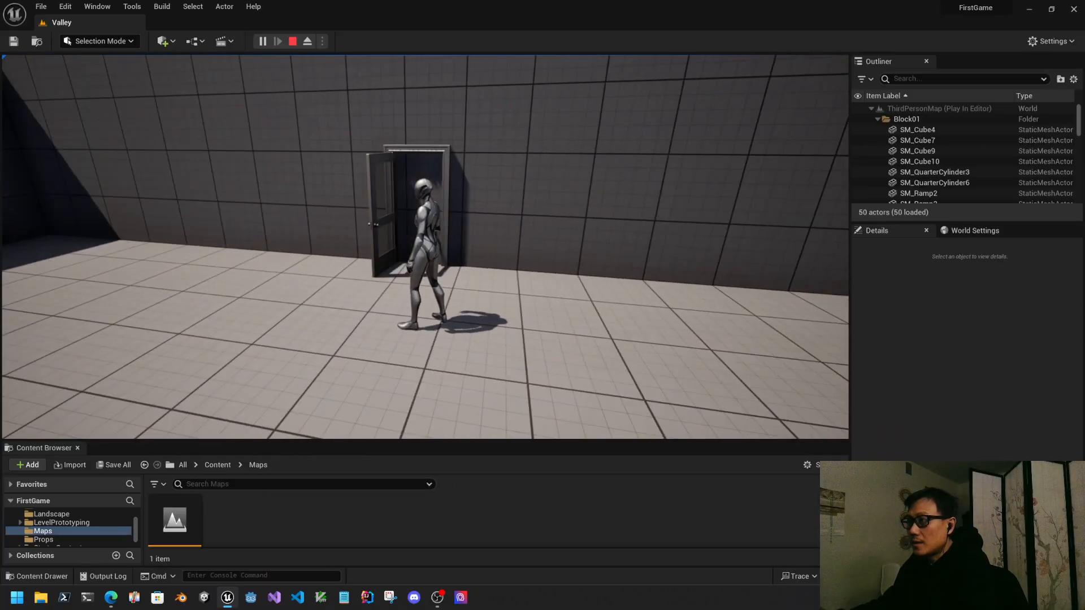
key(w)
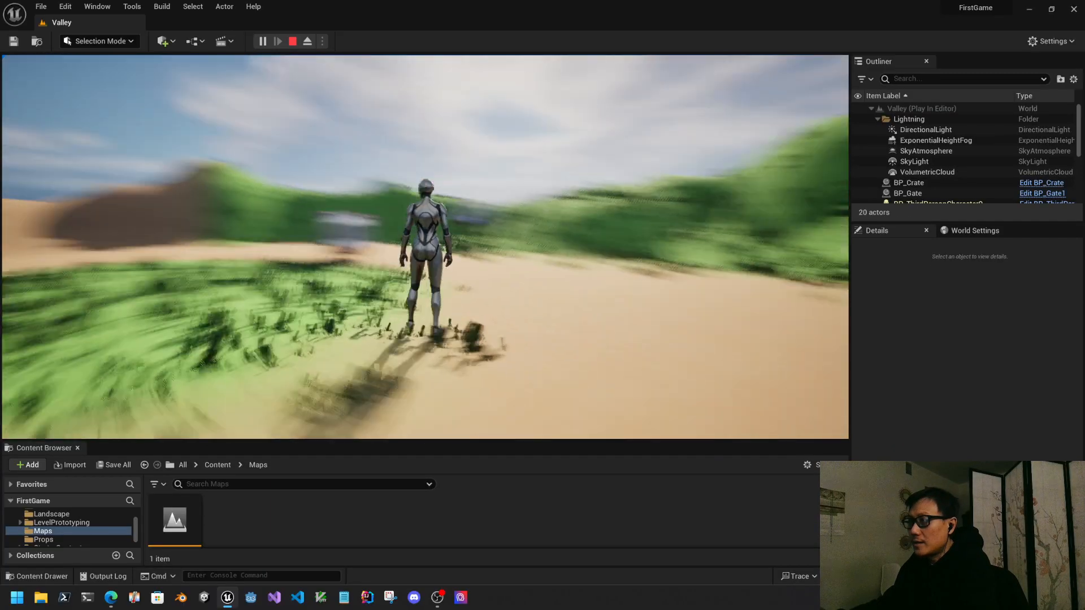
Walk through both gates a second time and end the play session
key(w)
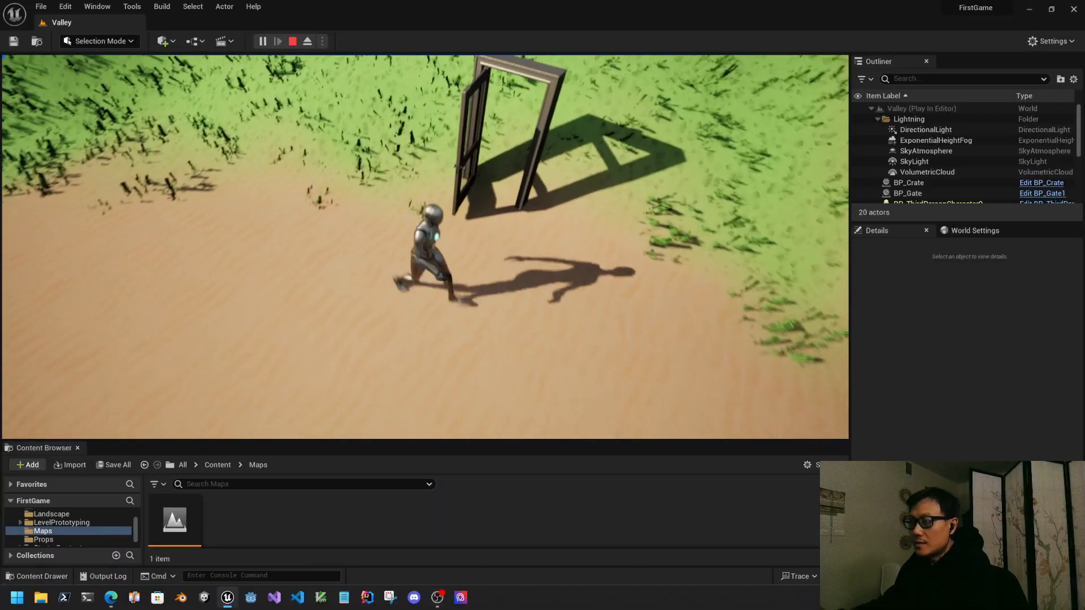
key(w)
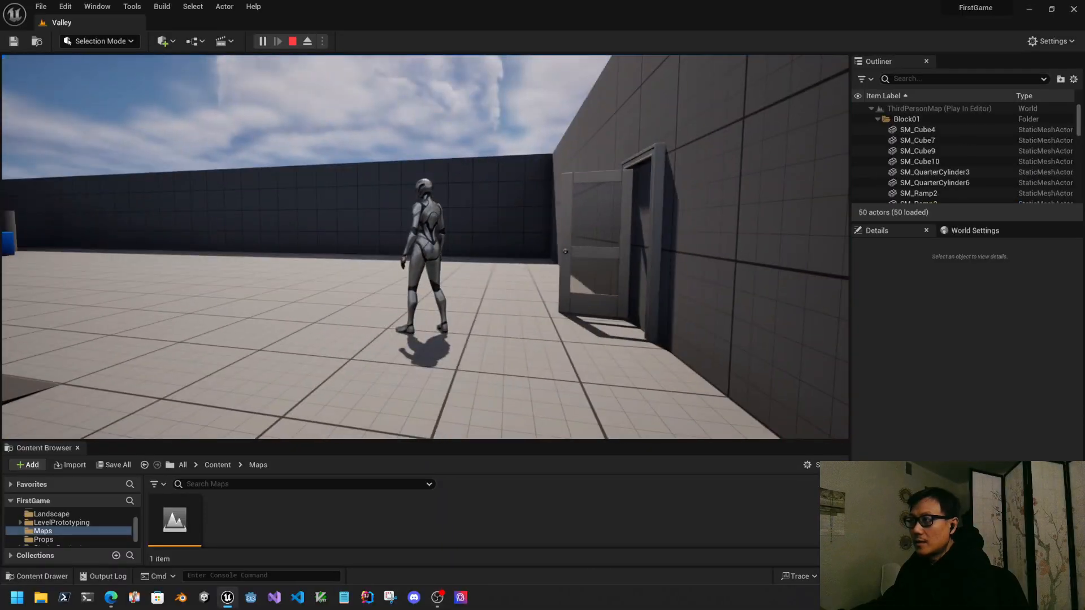
key(w)
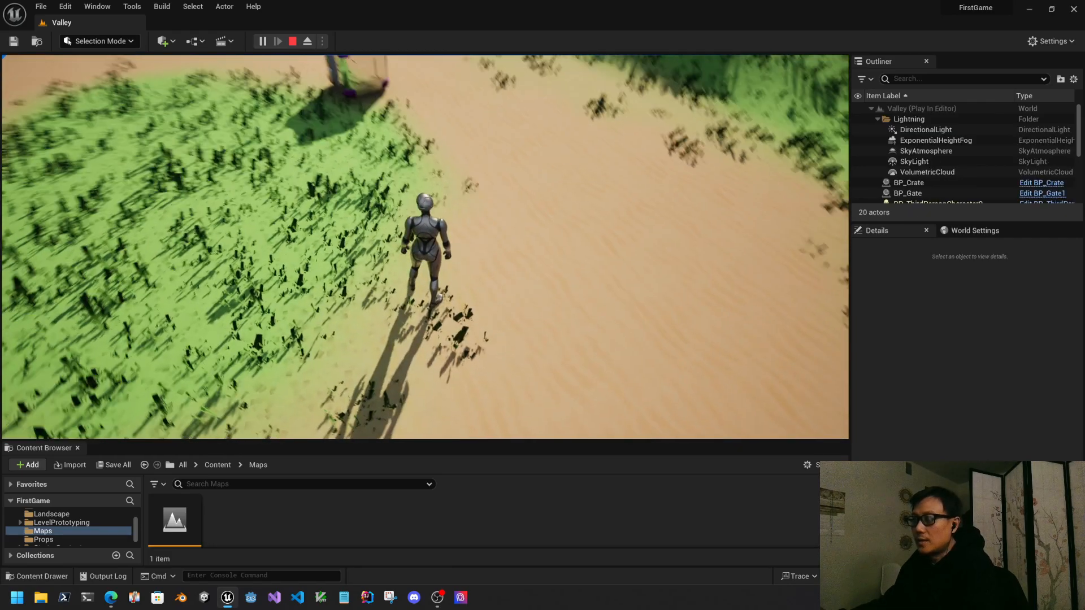
key(Escape)
right_drag(500, 320, 625, 265)
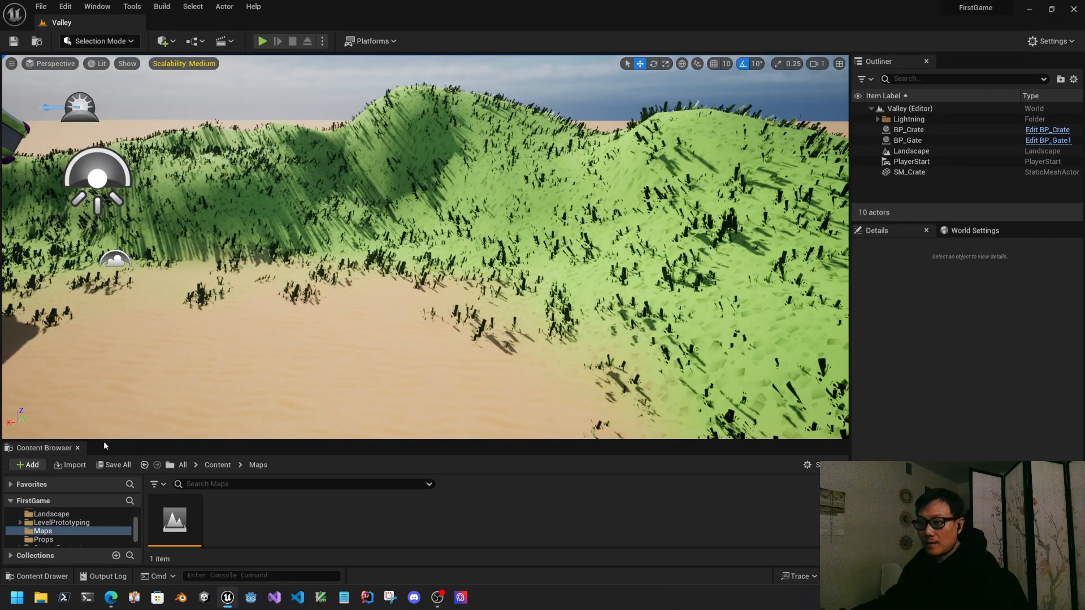
Enlarge the Content Browser and check the subfolders of StarterContent
drag(104, 445, 104, 353)
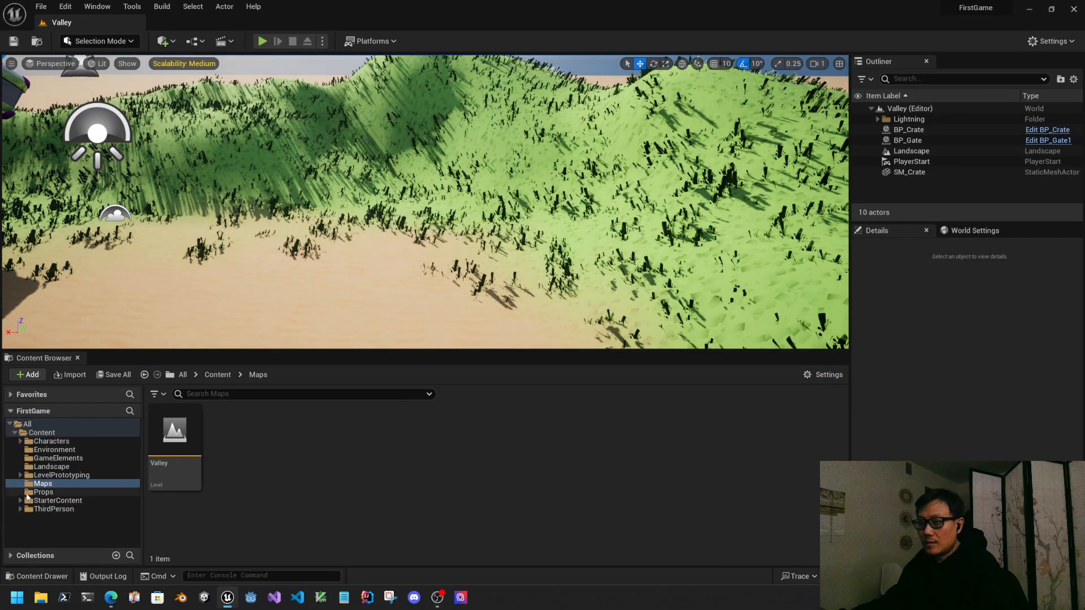
click(228, 598)
click(227, 598)
click(21, 502)
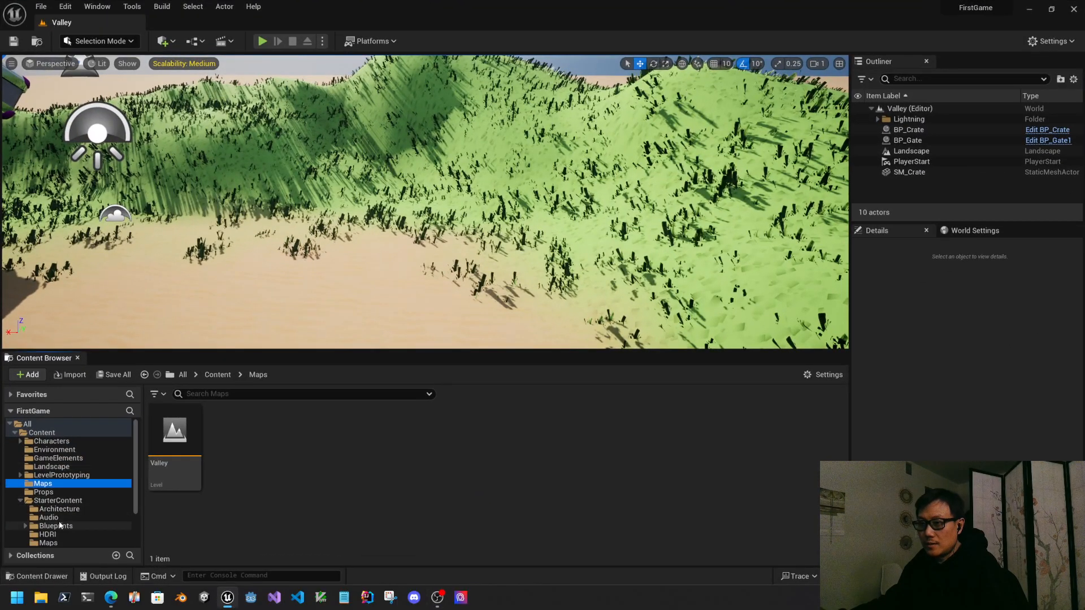
scroll(59, 526, down, 2)
scroll(9, 469, up, 2)
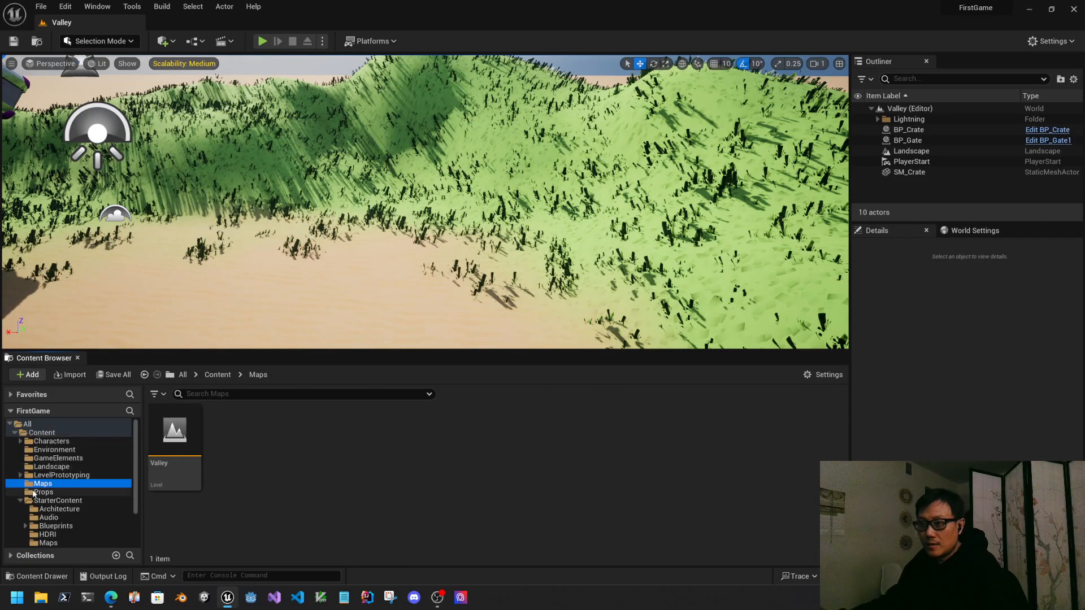
scroll(69, 512, down, 1)
scroll(68, 513, down, 2)
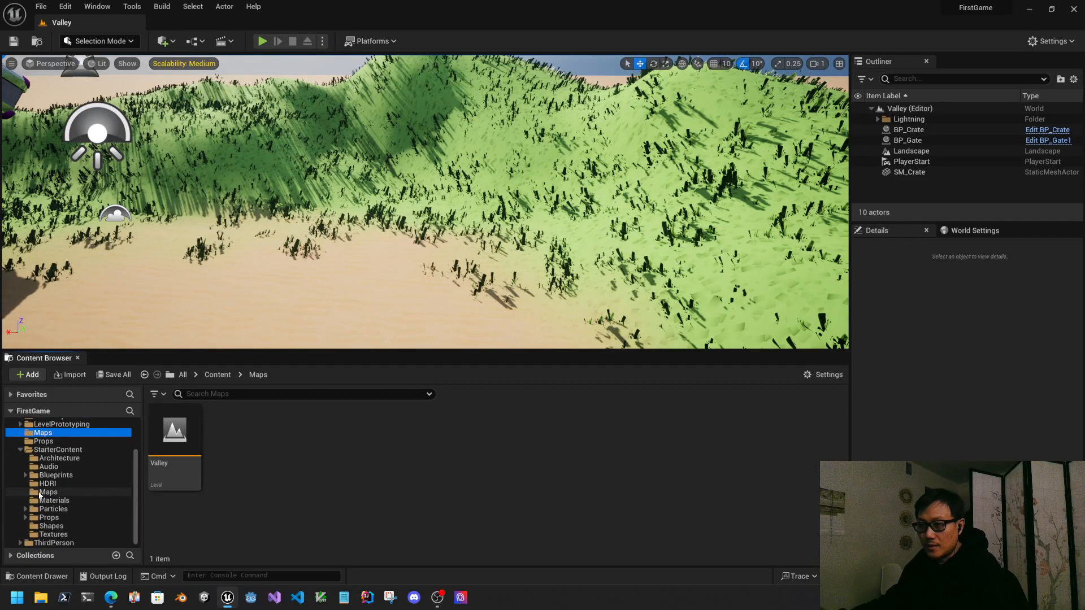
click(21, 450)
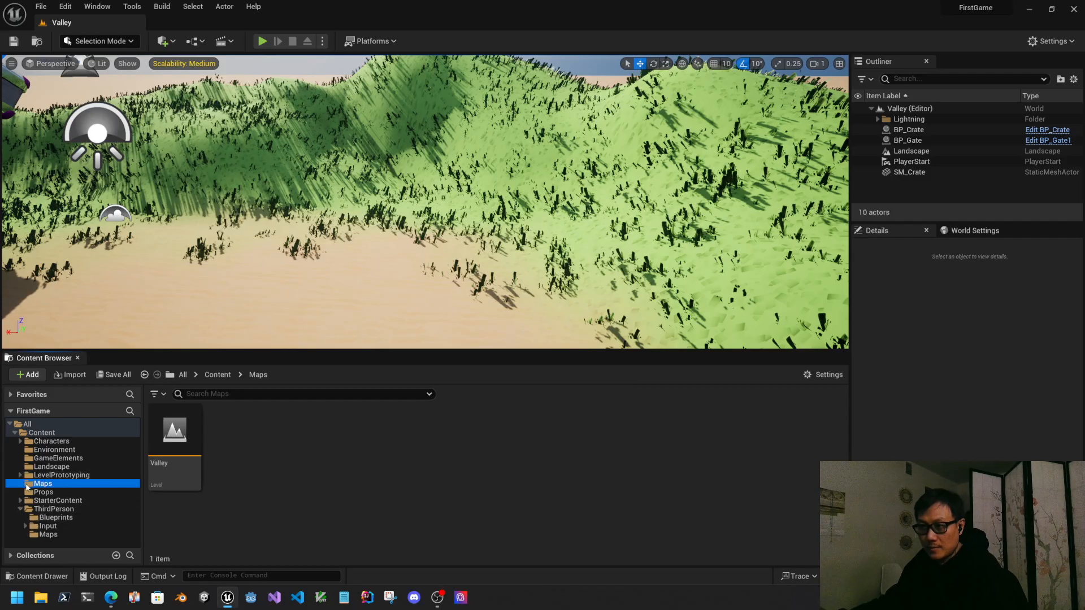
Open the ThirdPersonMap level from the ThirdPerson/Maps folder
click(48, 534)
double_click(173, 446)
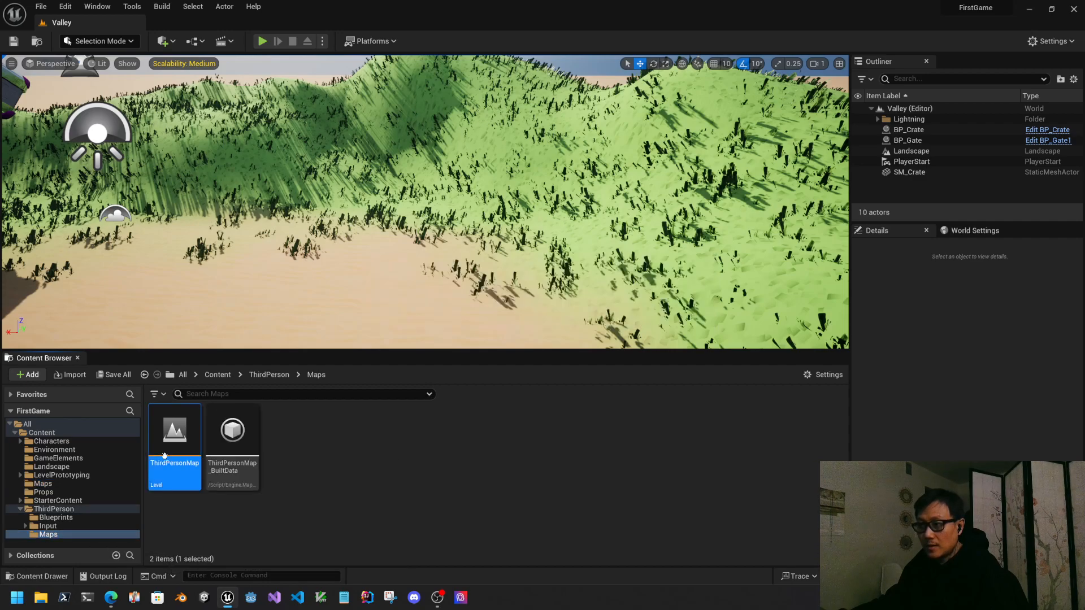
right_drag(484, 243, 539, 256)
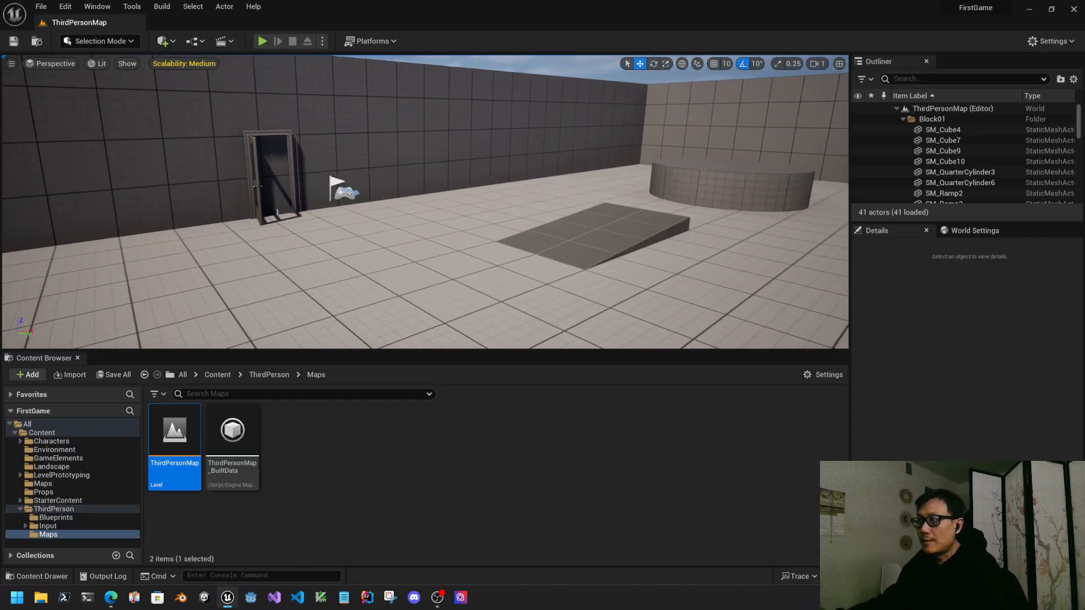
Open the BP_Gate1 blueprint from the Content folder in a maximized window and bring its overlap node chain into view
click(41, 433)
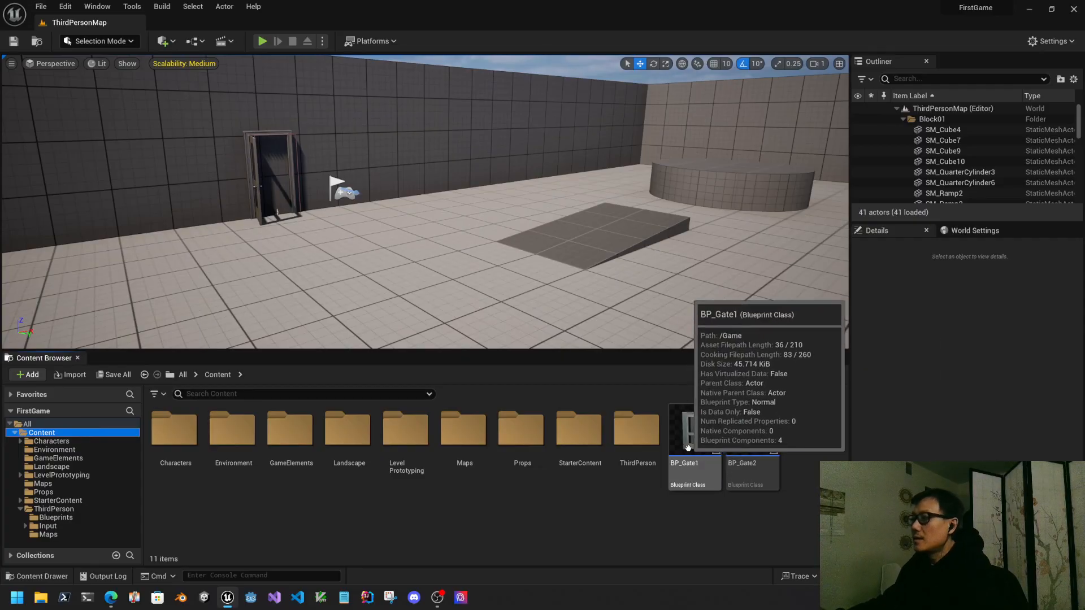
click(688, 448)
drag(0, 135, 513, 99)
double_click(525, 100)
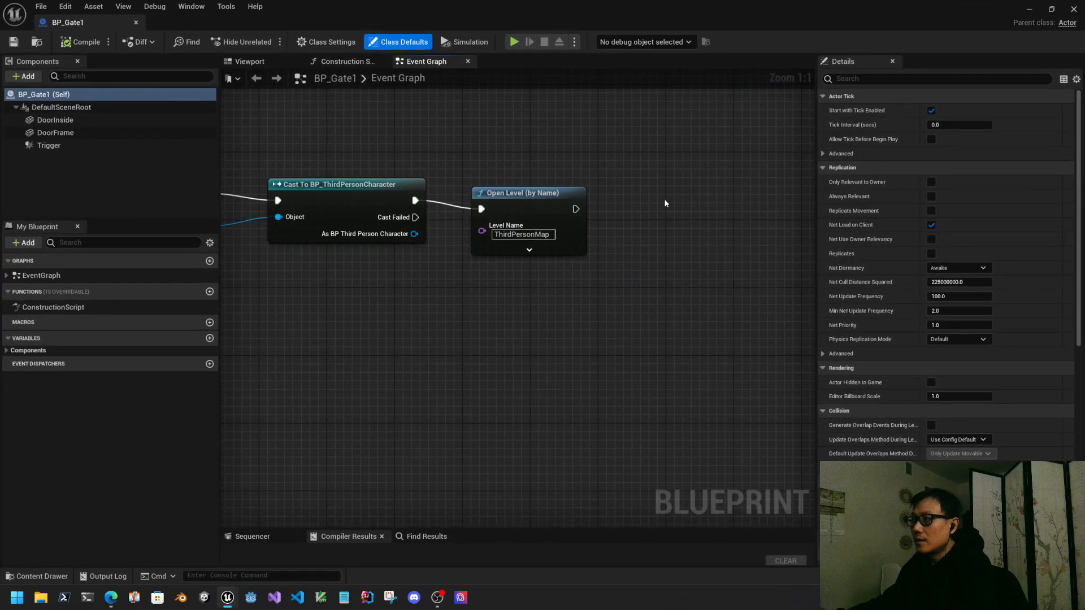
right_drag(359, 310, 546, 346)
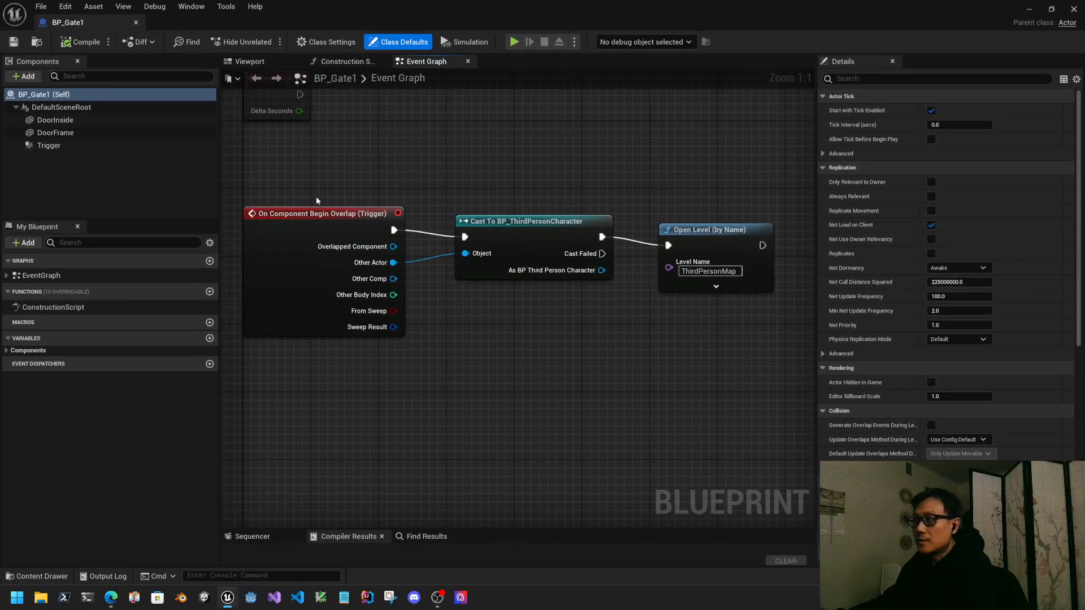
Examine the BP_Gate1 door model in its 3D view with the Trigger box collision selected
click(271, 61)
right_drag(625, 292, 446, 305)
scroll(449, 262, up, 4)
scroll(446, 249, down, 8)
right_drag(444, 245, 228, 199)
click(45, 146)
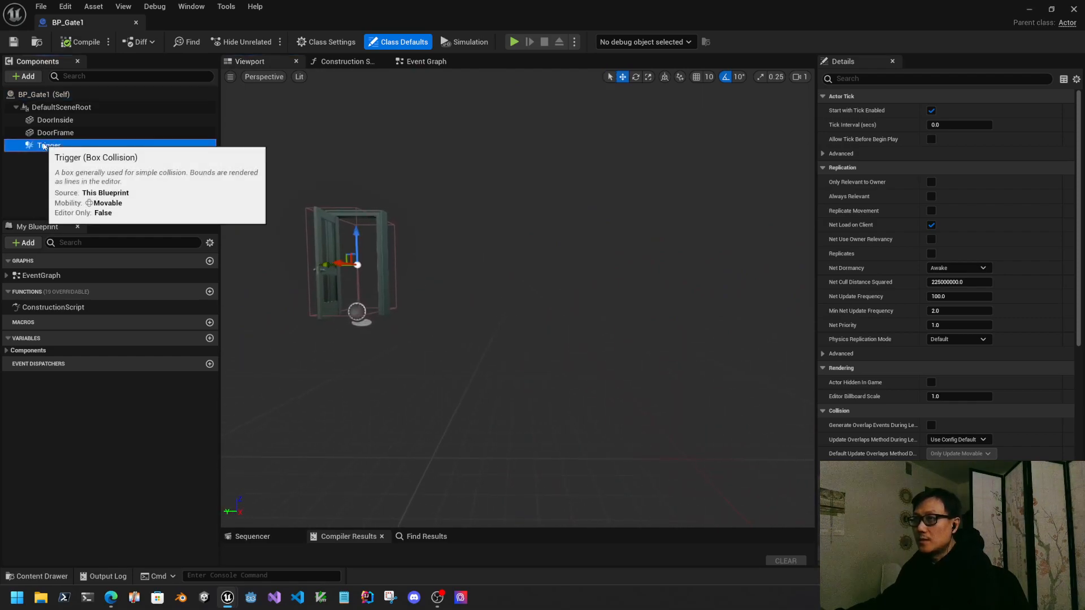
mouse_move(434, 305)
right_down()
mouse_move(390, 300)
mouse_move(434, 306)
right_up()
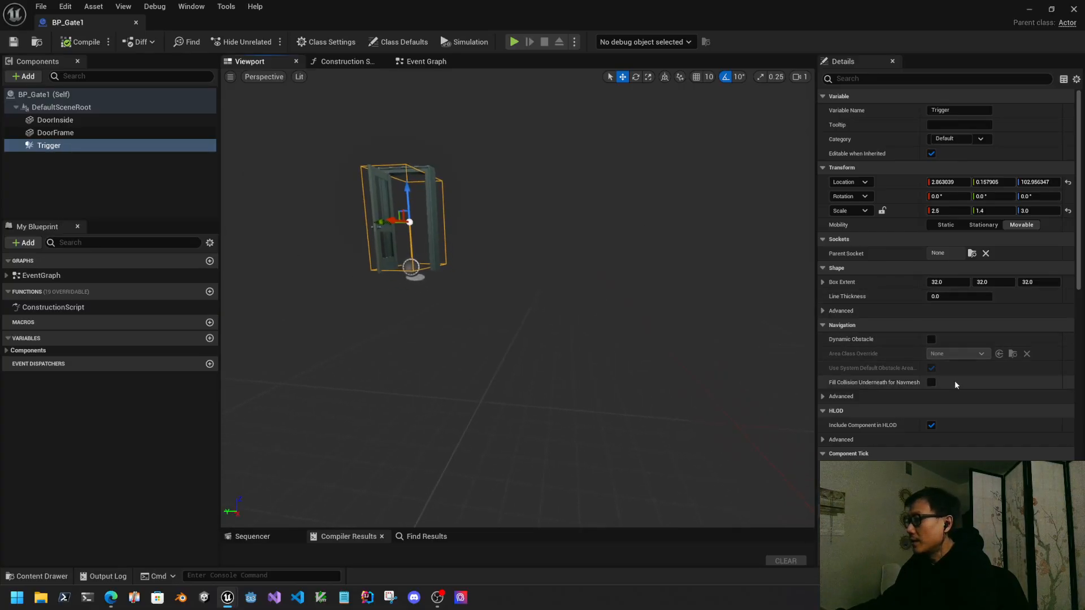
Find the Trigger's On Component Begin Overlap event, go to it in the Event Graph, and examine its connected nodes
scroll(984, 355, down, 4)
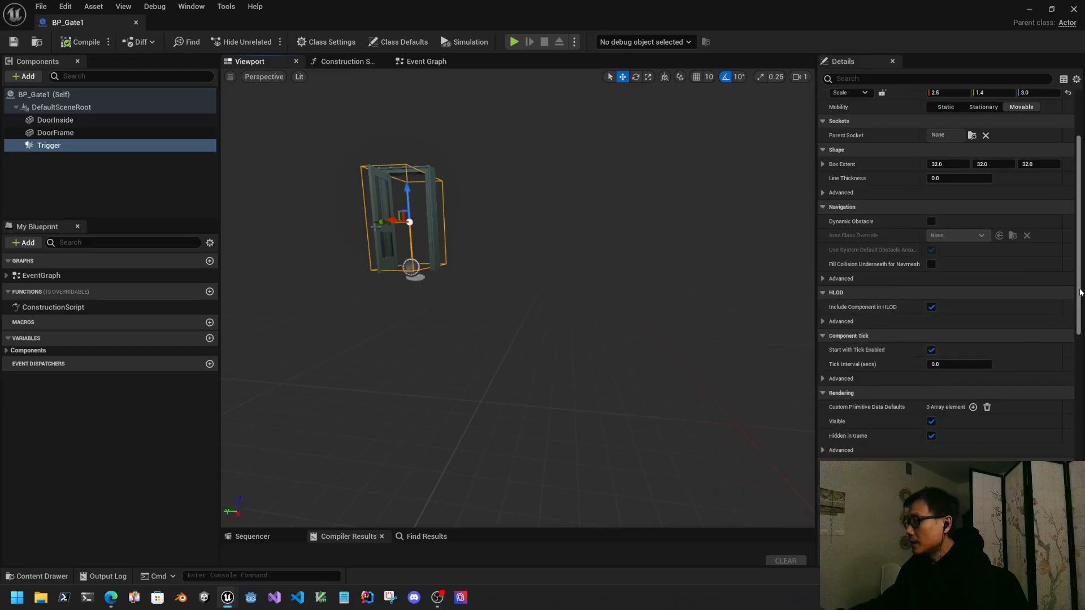
drag(1081, 291, 1079, 337)
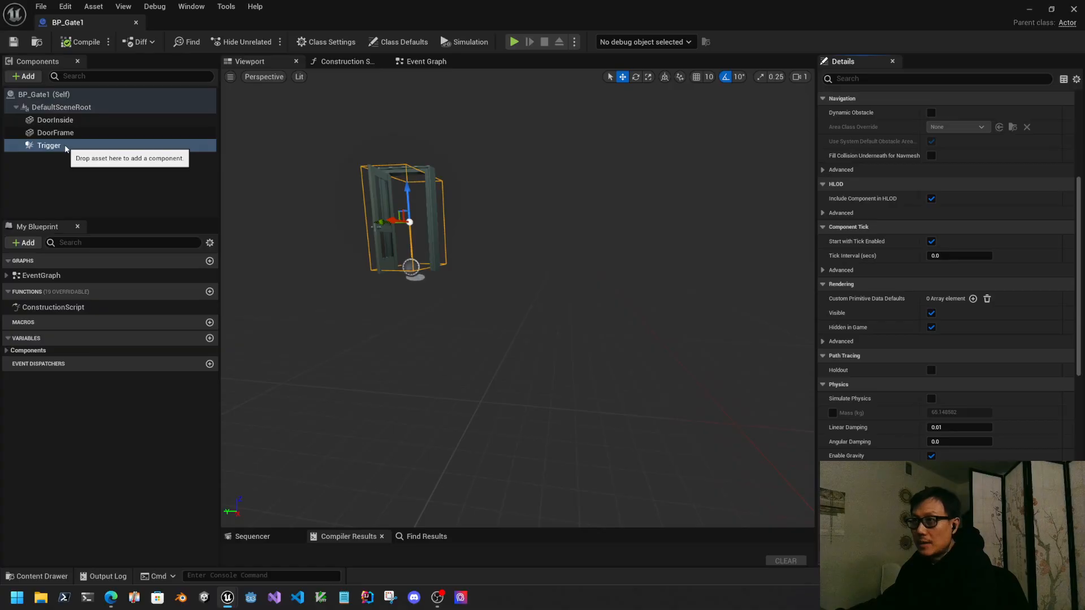
scroll(1050, 151, up, 8)
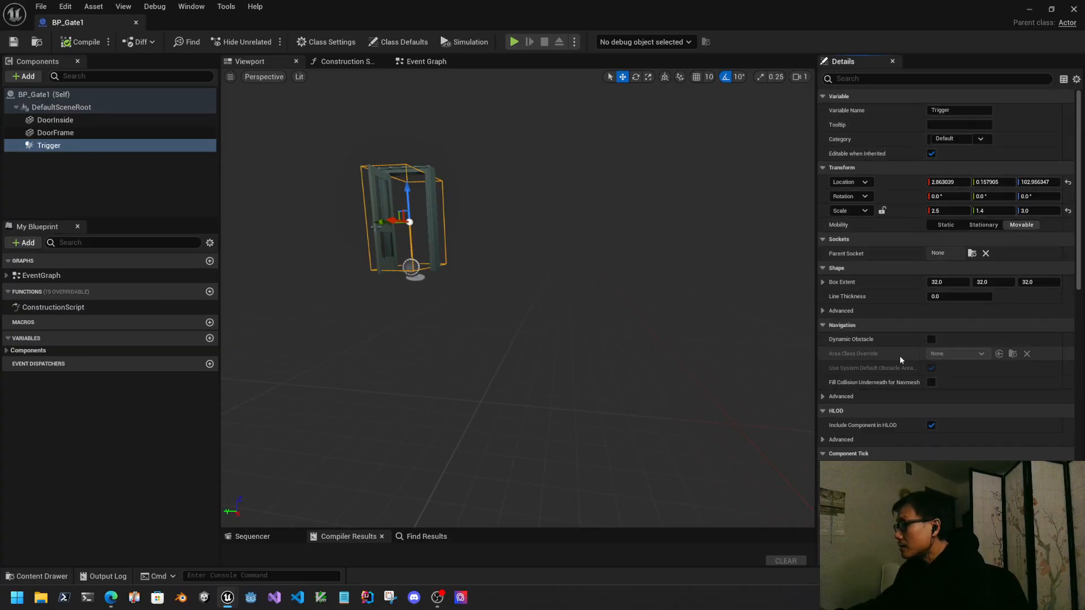
scroll(1025, 376, down, 3)
scroll(1026, 376, down, 10)
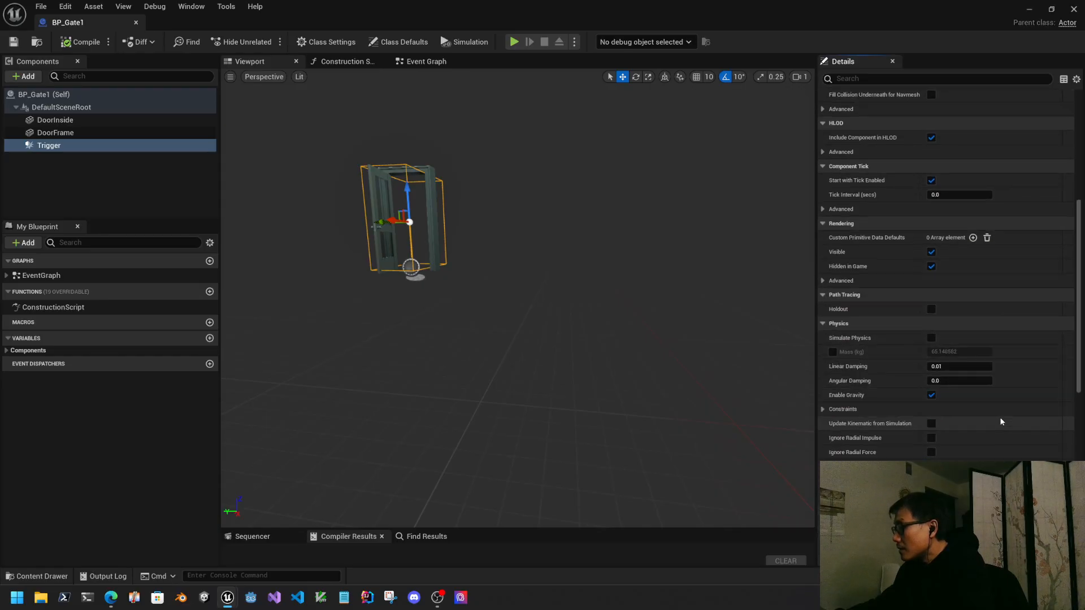
scroll(1001, 422, down, 1)
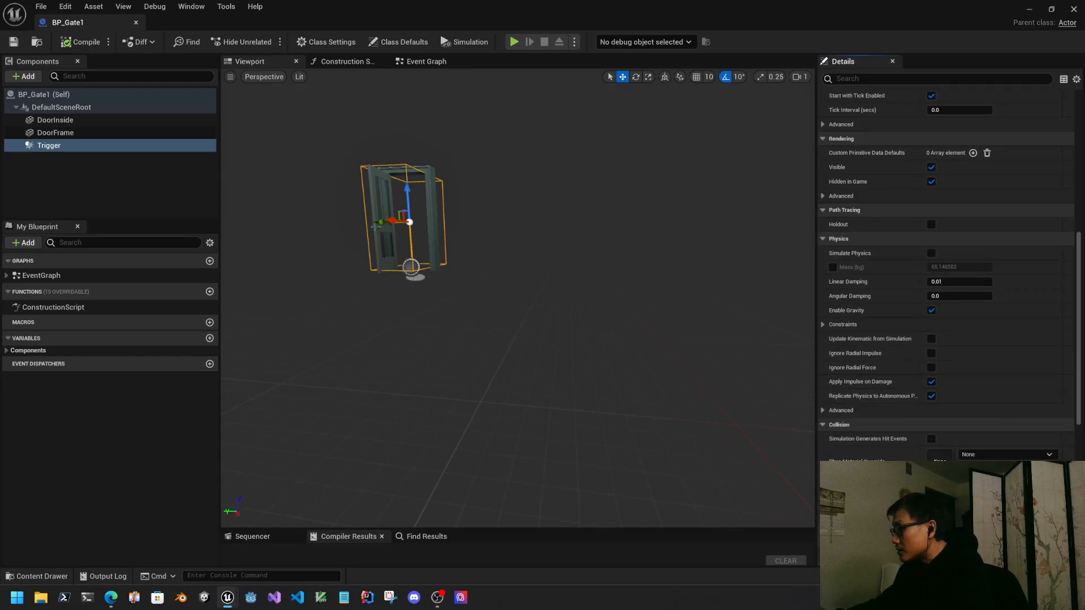
scroll(981, 422, down, 8)
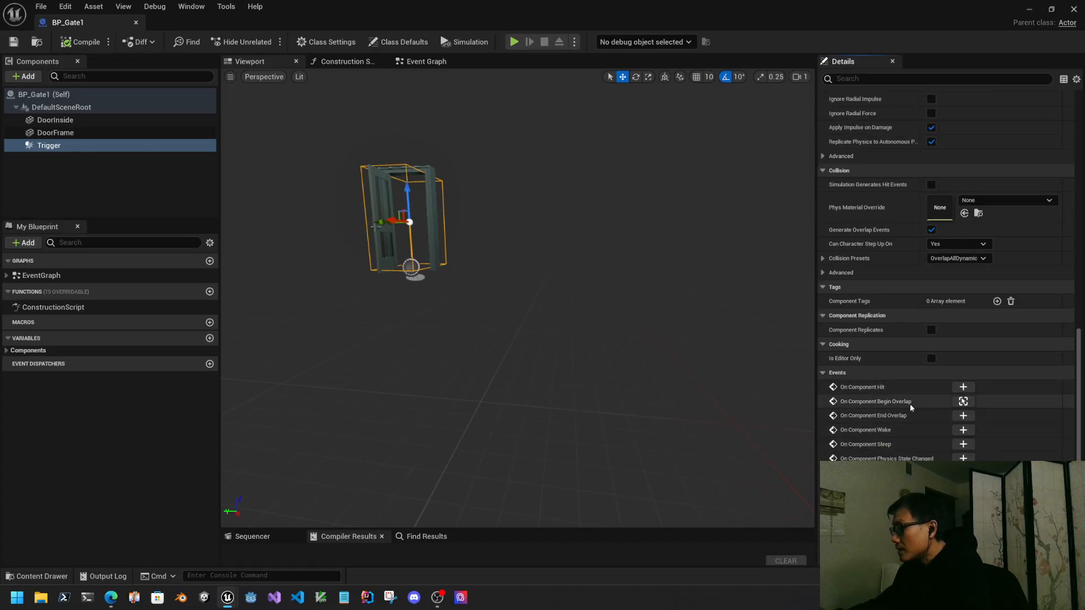
click(963, 402)
right_drag(650, 348, 513, 348)
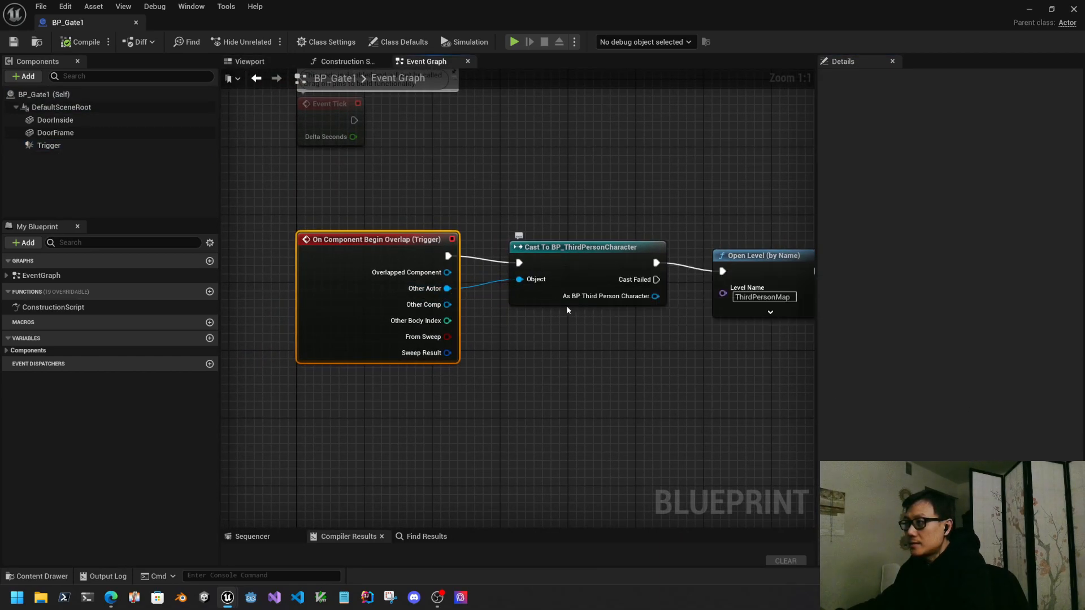
drag(585, 338, 540, 340)
right_drag(641, 354, 662, 345)
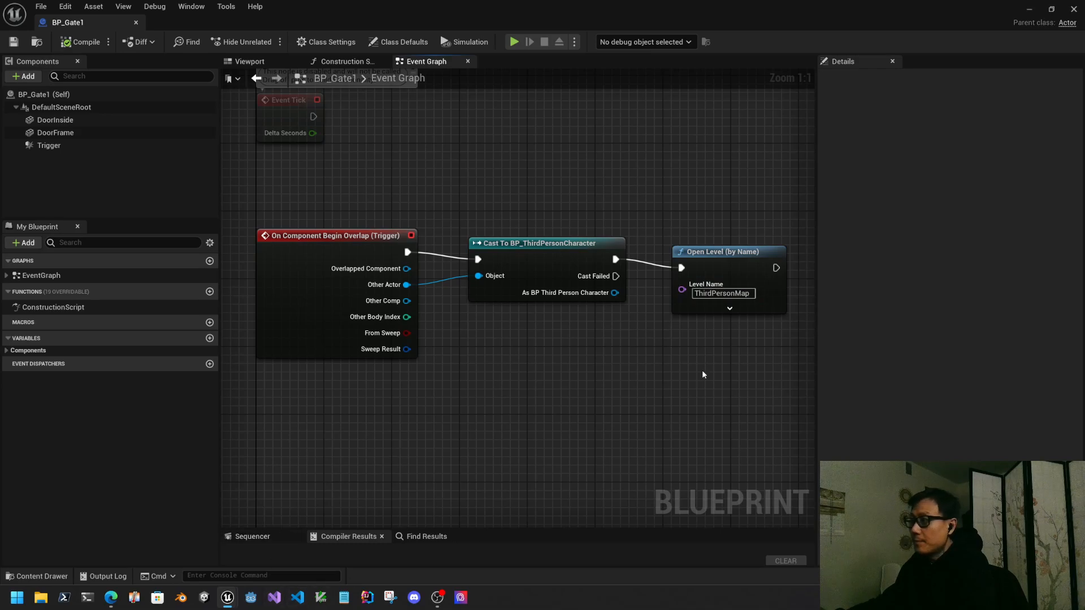
Restore the blueprint window's size, open the BP_Gate2 blueprint, and maximize the window again
click(1052, 9)
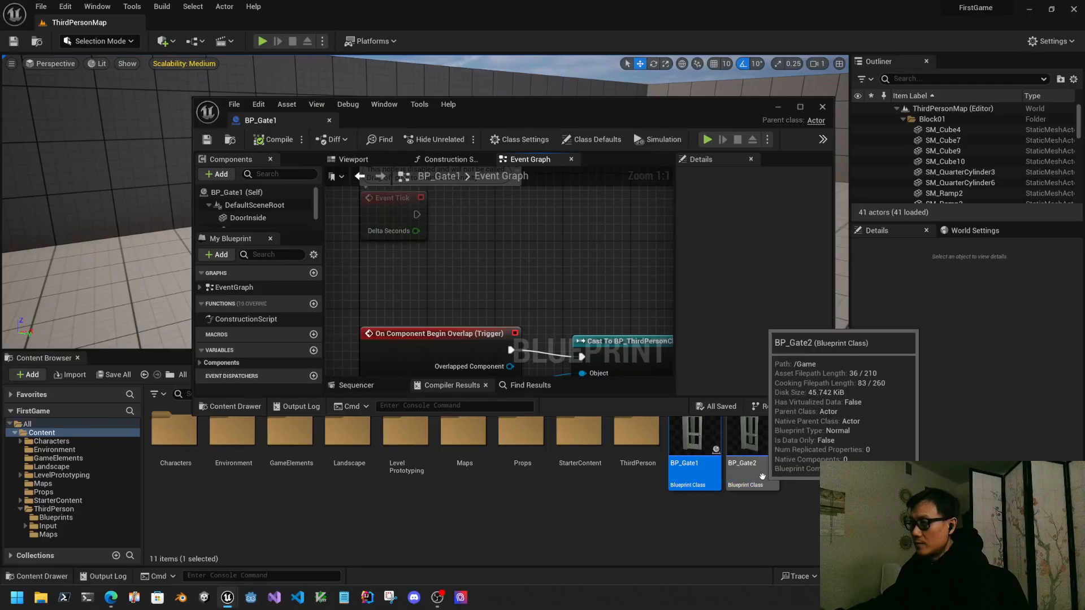
double_click(749, 449)
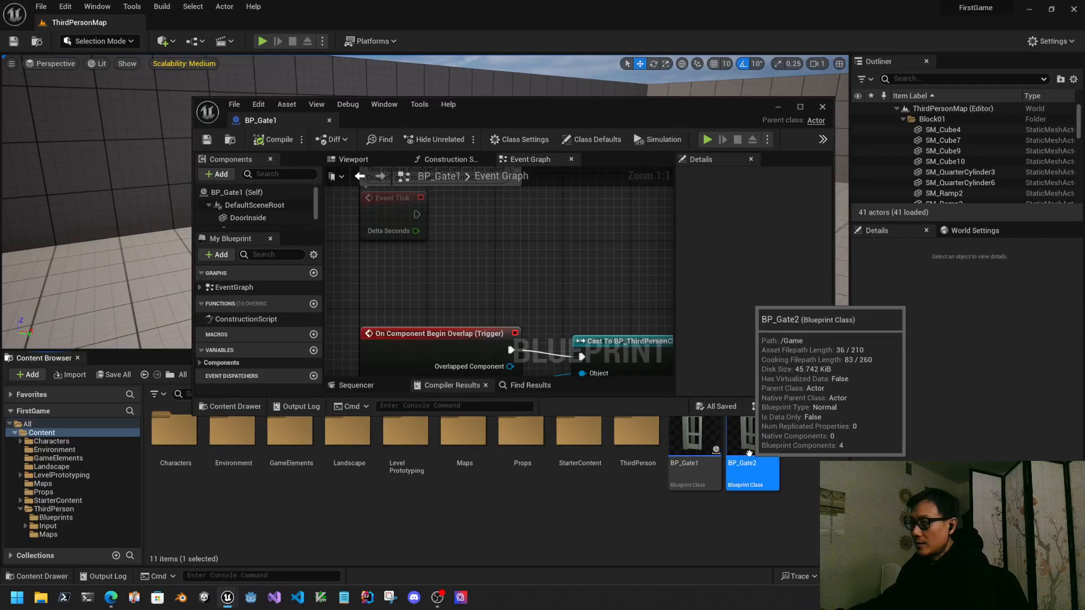
click(802, 107)
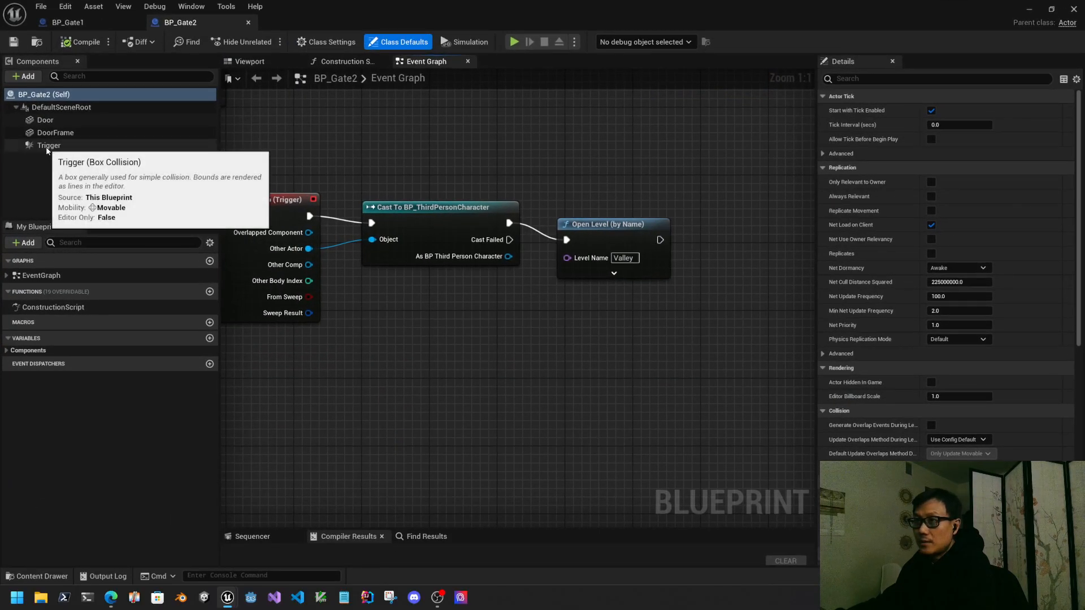
Examine the Trigger box collision around the BP_Gate2 door in its 3D view
click(47, 146)
click(270, 63)
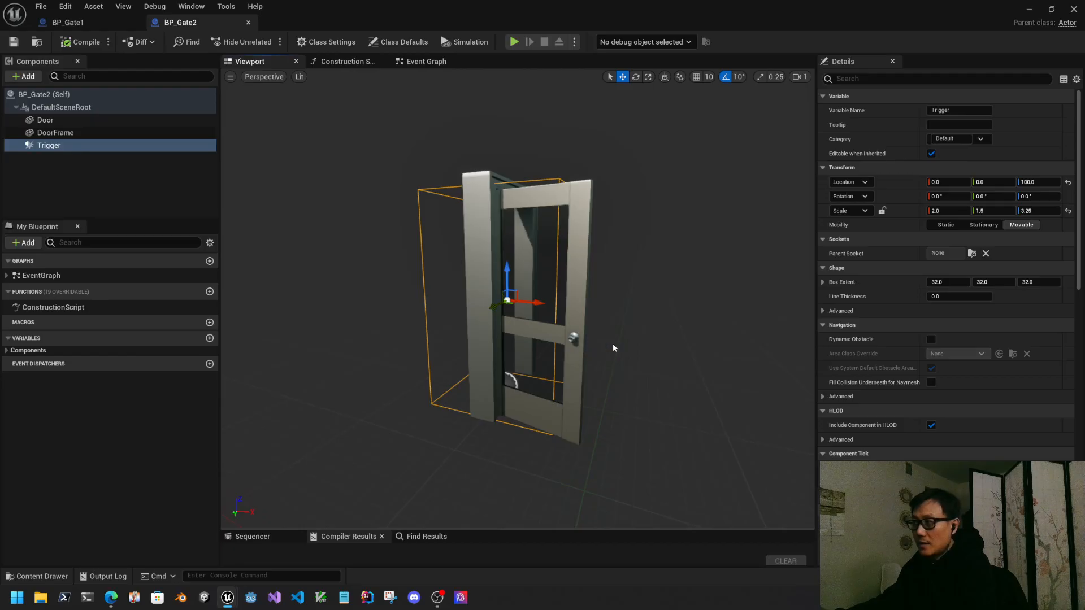
right_drag(631, 341, 548, 346)
key(d)
click(46, 148)
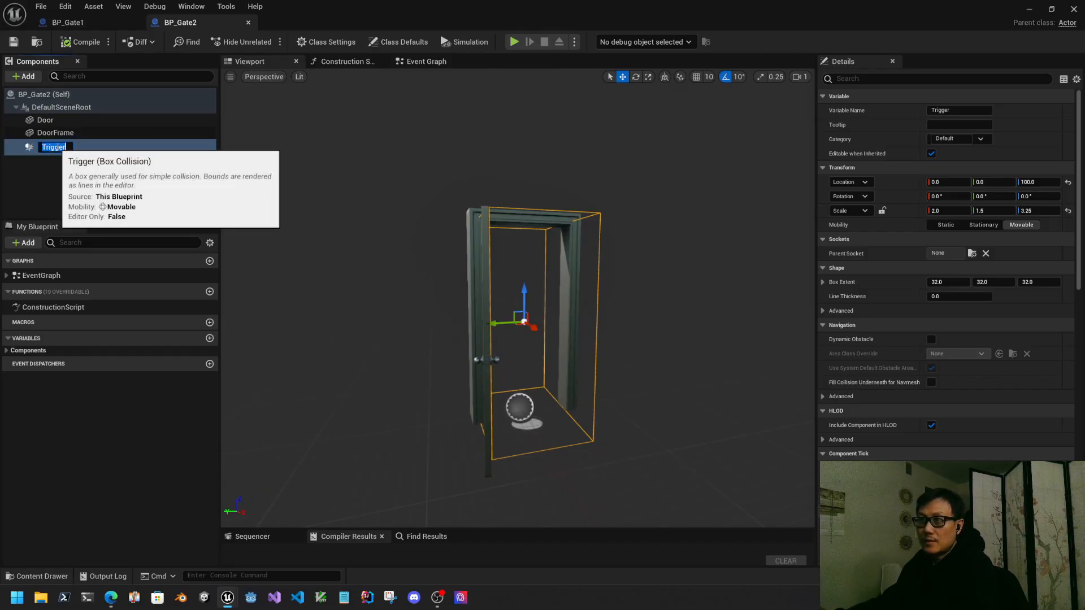
Examine BP_Gate2's overlap nodes in the Event Graph and find the events listed in the Trigger's details
key(Return)
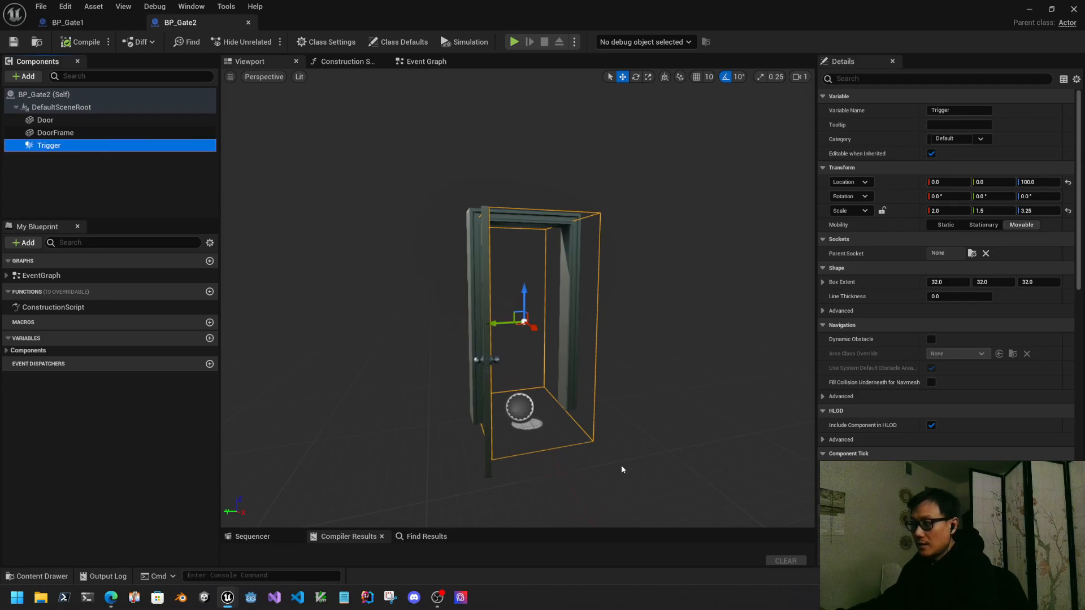
right_drag(608, 391, 475, 379)
key(d)
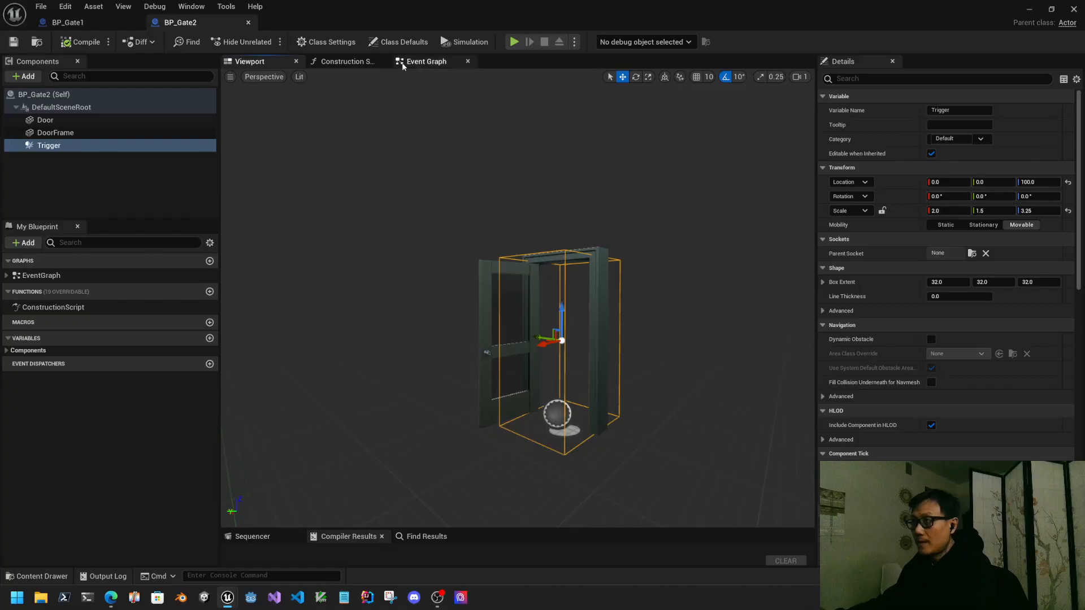
click(419, 65)
right_drag(515, 364, 608, 363)
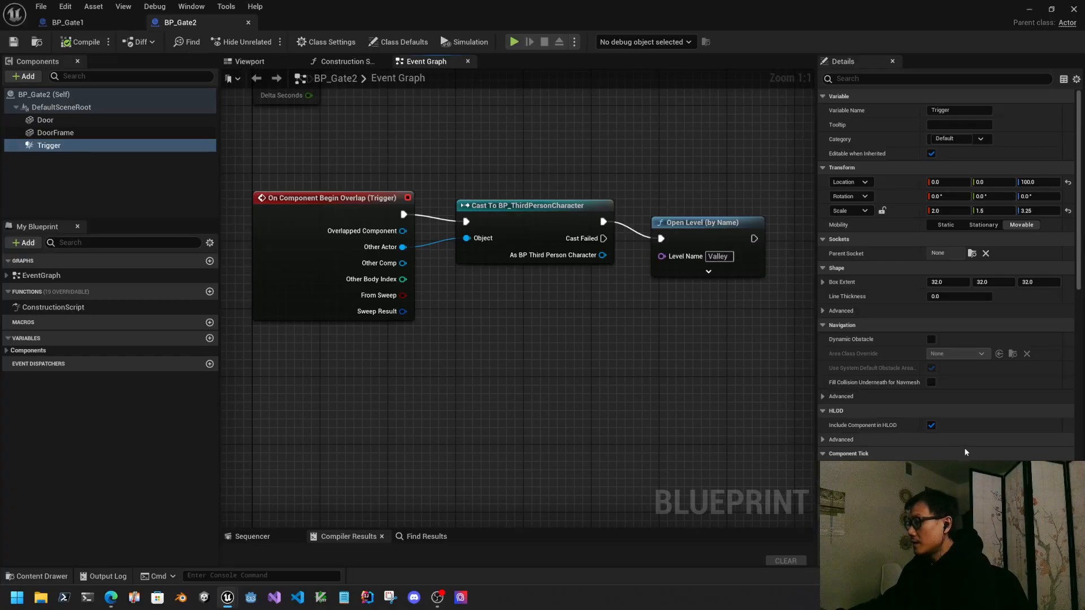
scroll(1059, 407, down, 3)
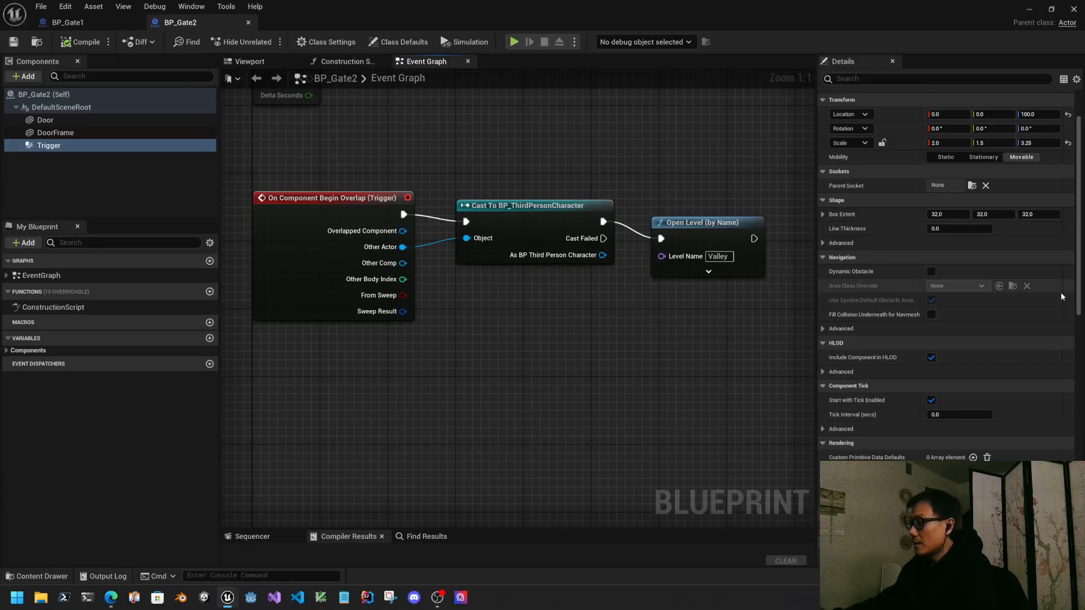
drag(1076, 345, 1075, 526)
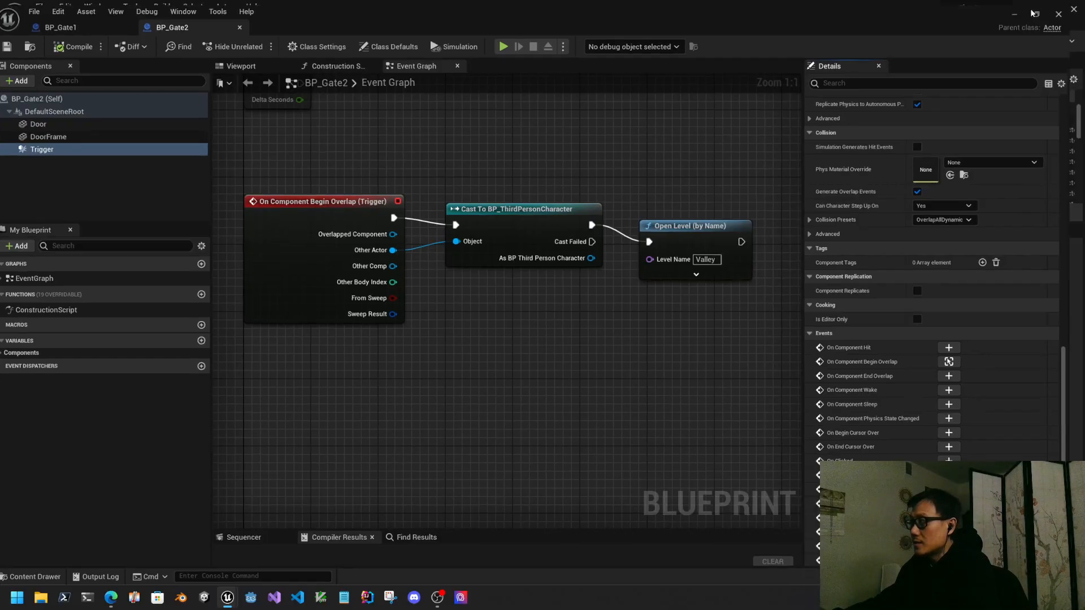
Return to the level editor, reopen BP_Gate2 to check its Open Level node, and minimize the blueprint window
click(1031, 10)
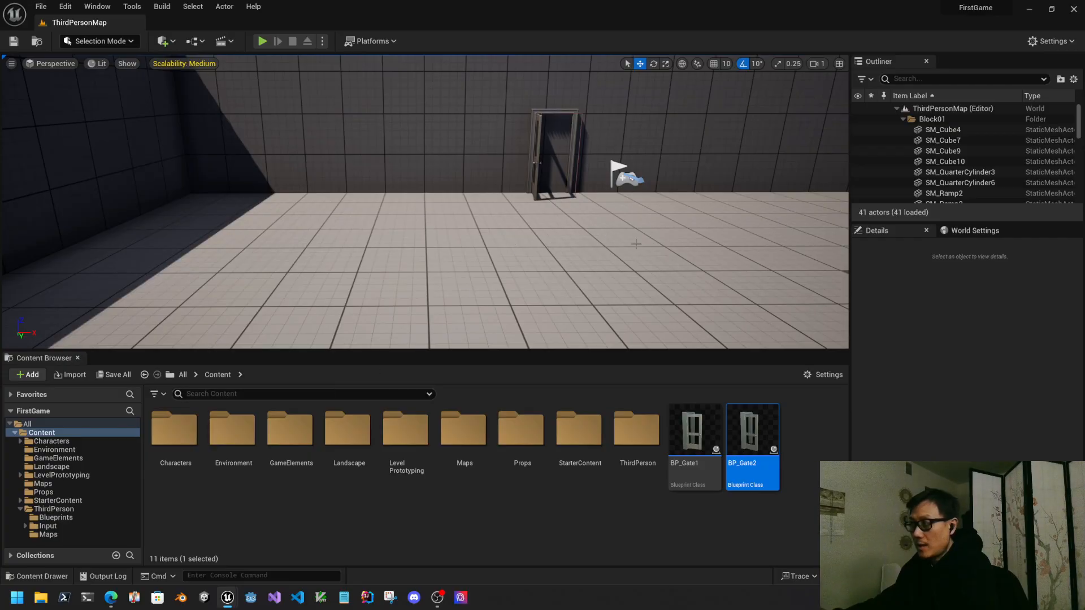
double_click(769, 440)
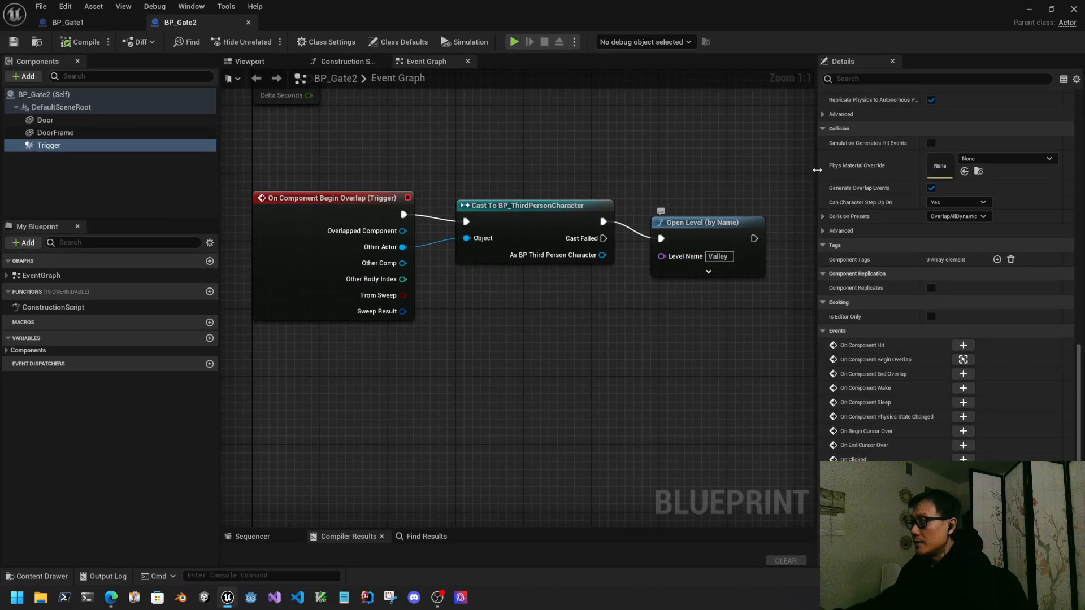
click(1028, 9)
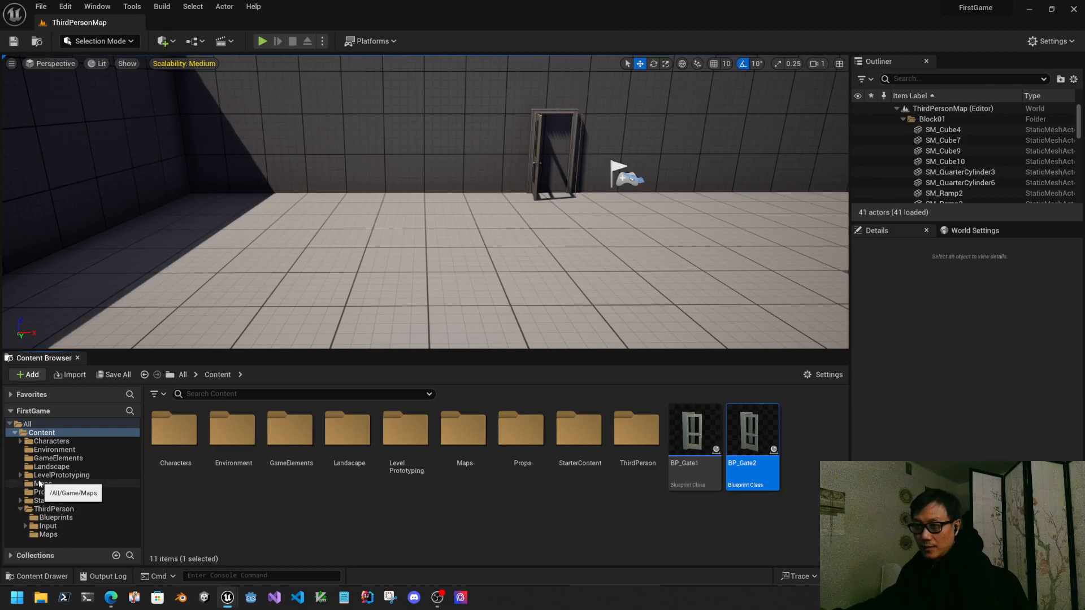
Open the Valley level from the Maps folder and select the gate door standing on the sand
click(40, 484)
double_click(173, 435)
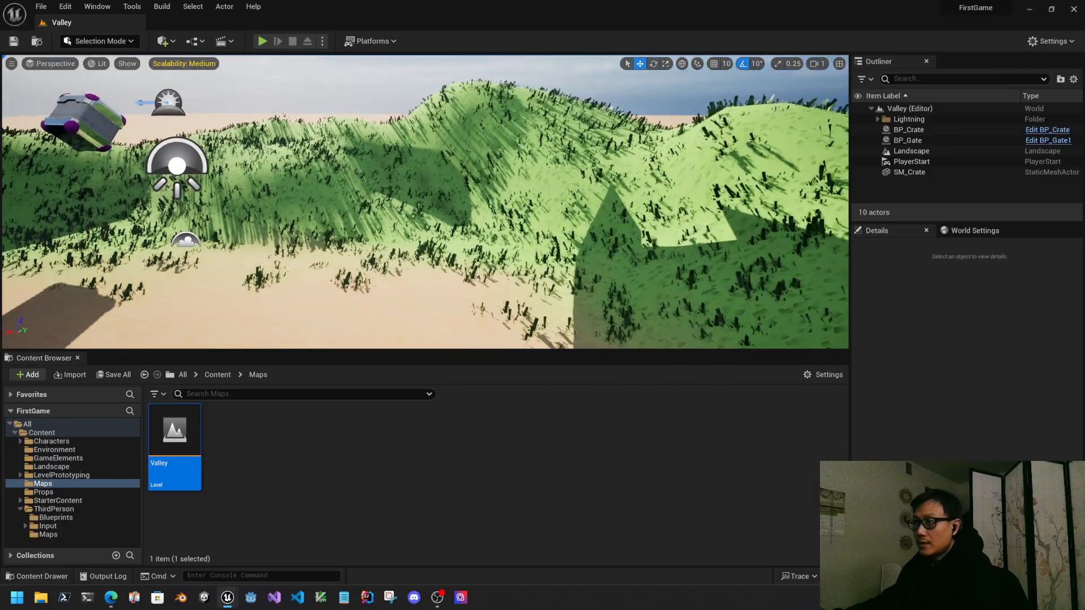
right_drag(457, 294, 391, 311)
scroll(457, 295, down, 6)
scroll(400, 322, up, 4)
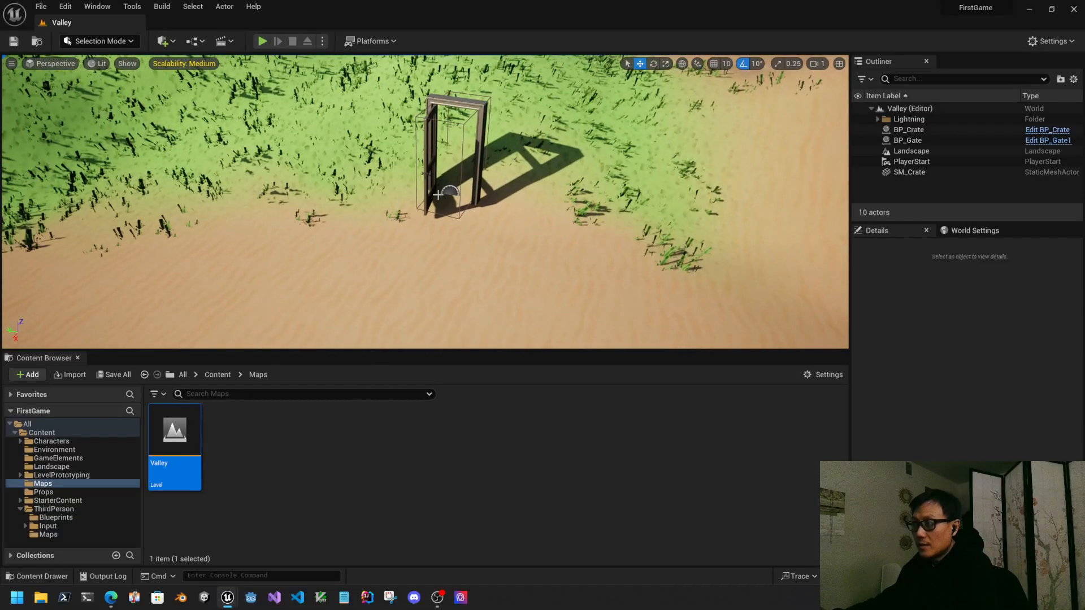
click(437, 195)
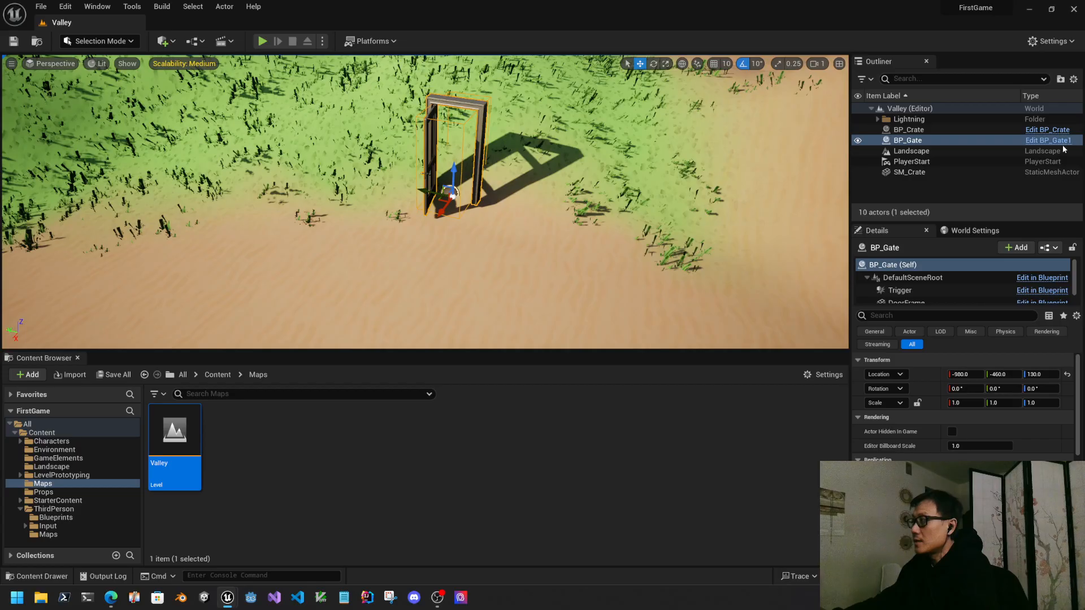
Open BP_Gate1 from the Content folder, check the level name in its Open Level node, and return to the Valley level
click(43, 433)
double_click(740, 437)
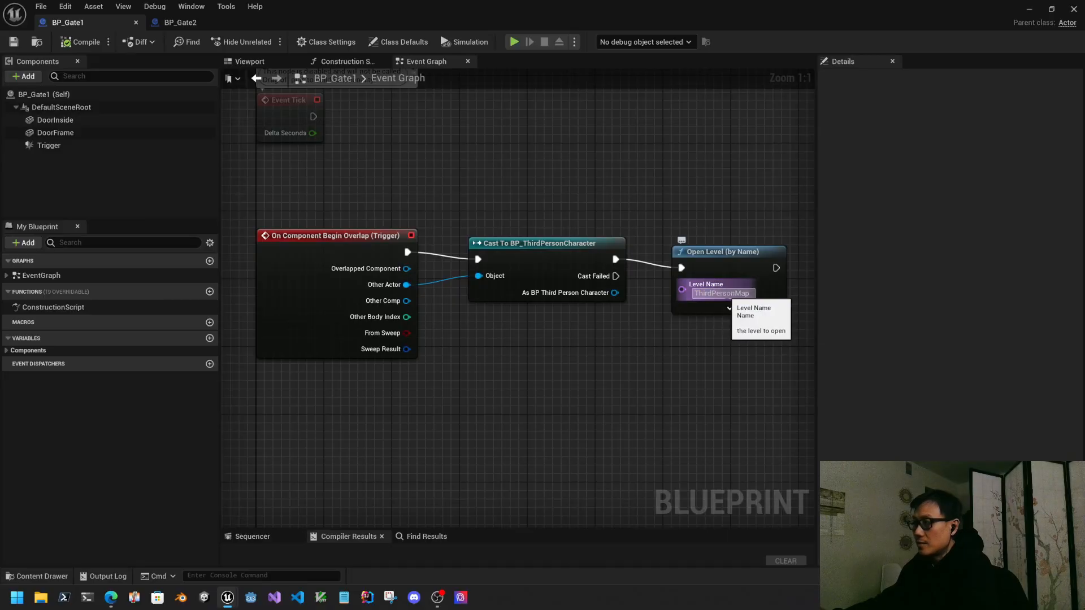
click(1030, 9)
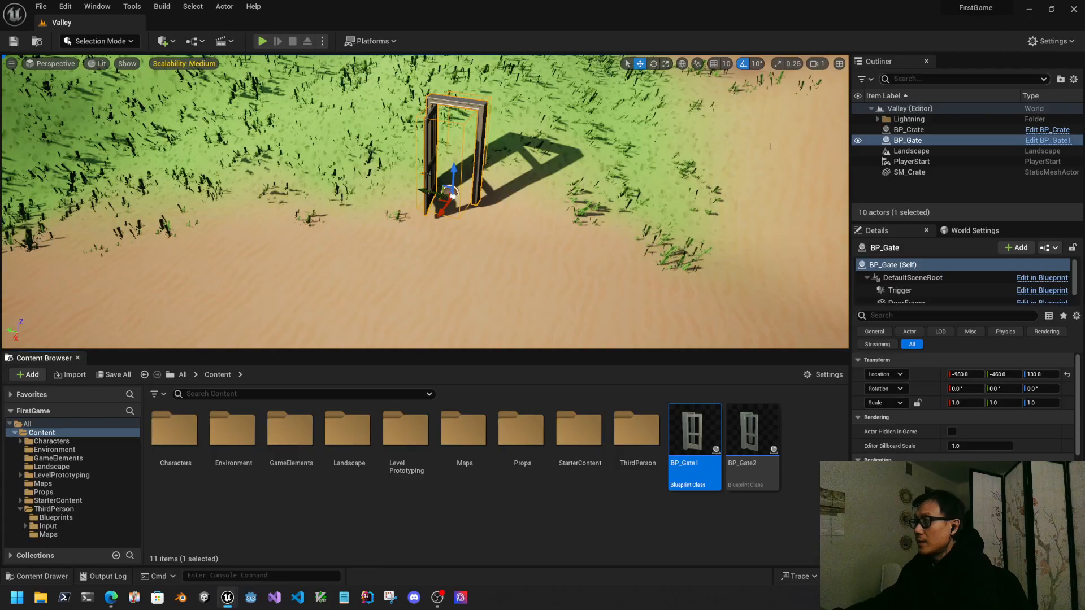
Start a play session in Valley, end it, and move the PlayerStart beside the gate to about X -680, Y -622, Z 207
right_drag(633, 233, 586, 208)
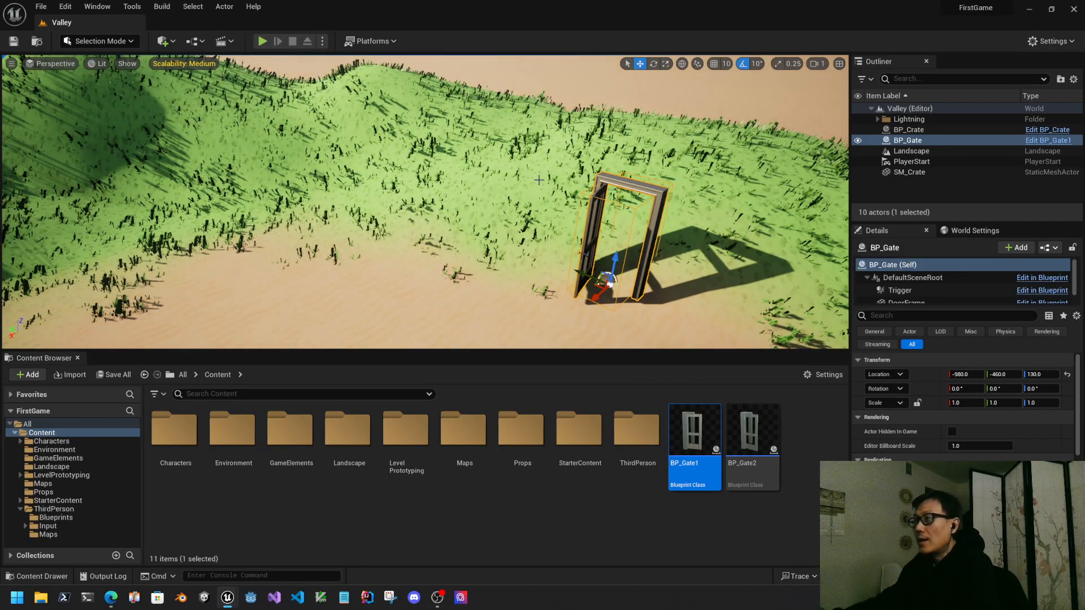
click(263, 41)
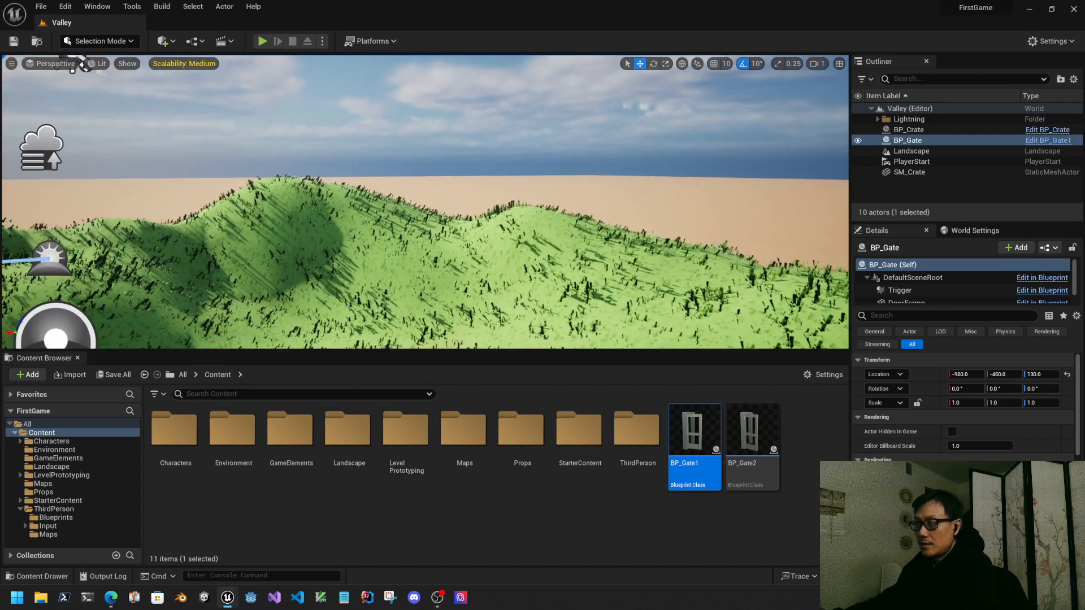
scroll(479, 327, down, 4)
right_drag(479, 327, 471, 339)
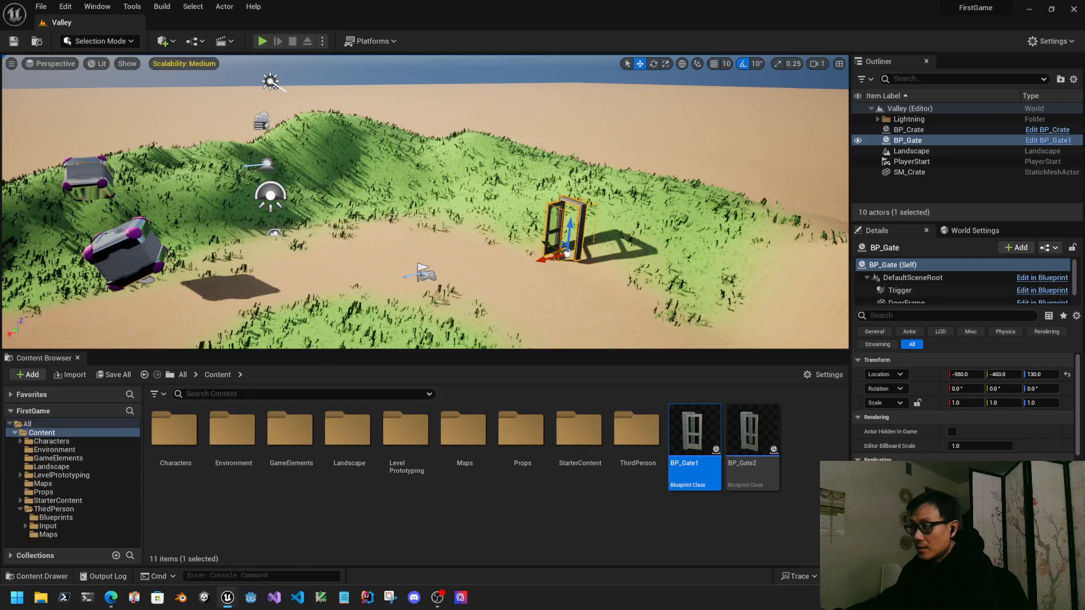
click(425, 275)
drag(413, 276, 532, 240)
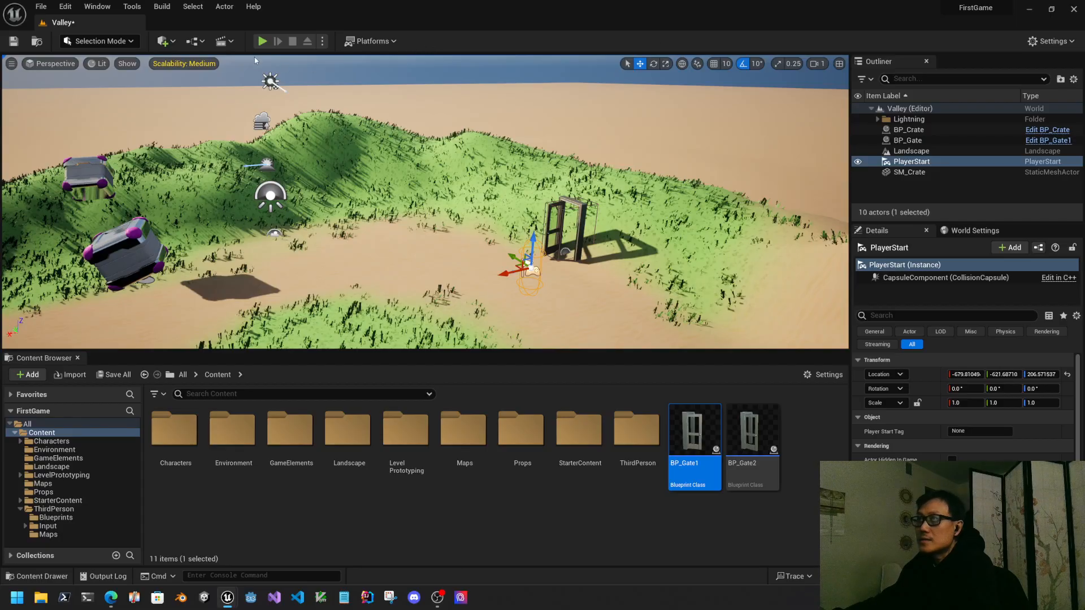
Play-test the level by walking the character through the gates between Valley and ThirdPersonMap, and stop the session
click(262, 42)
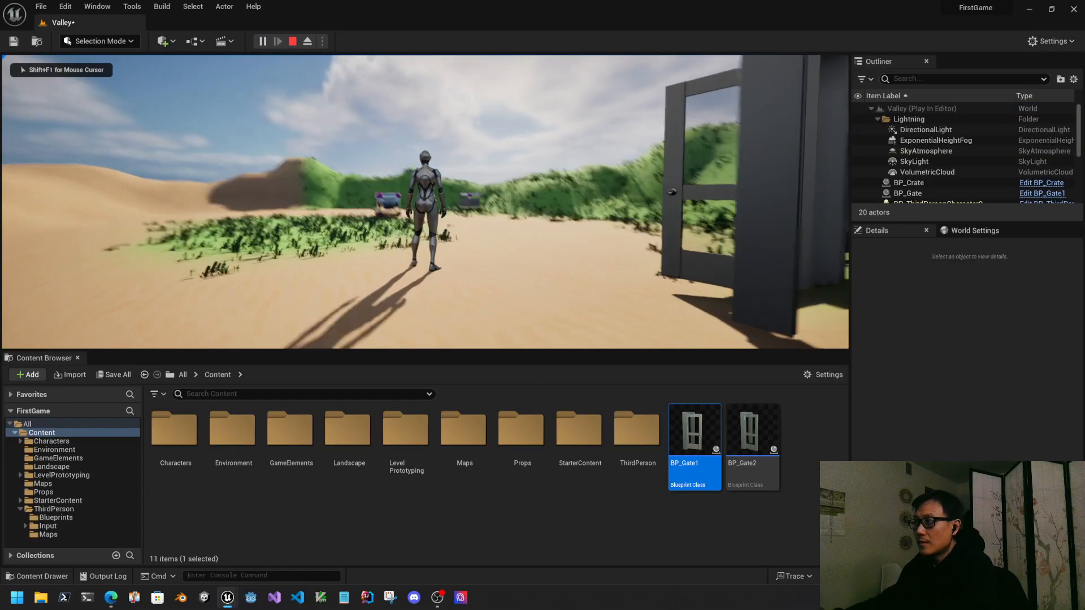
key(w)
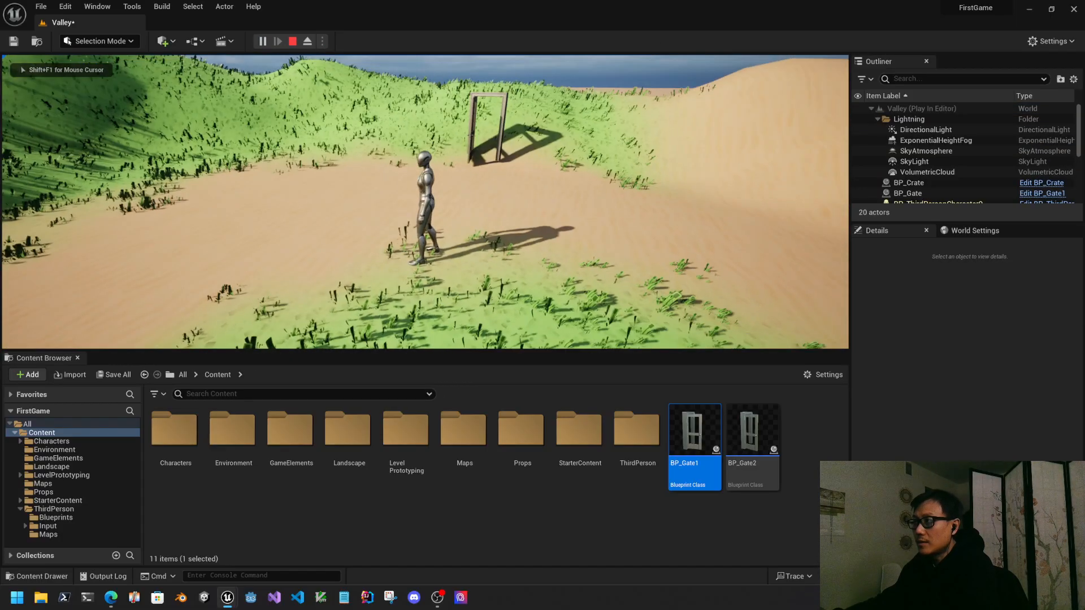
key(w)
key(w)
key(w)
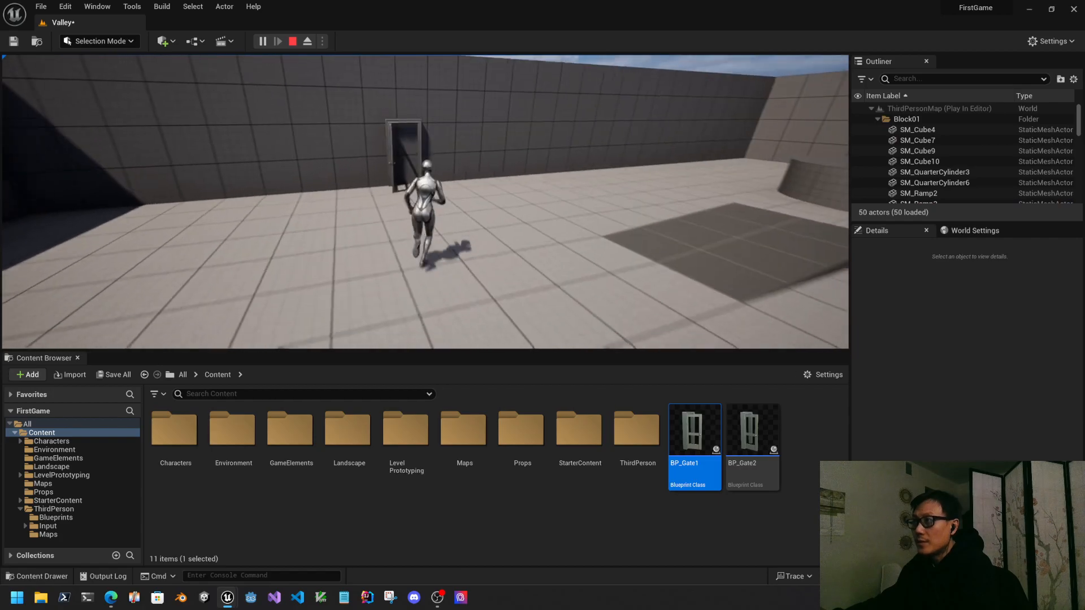
key(w)
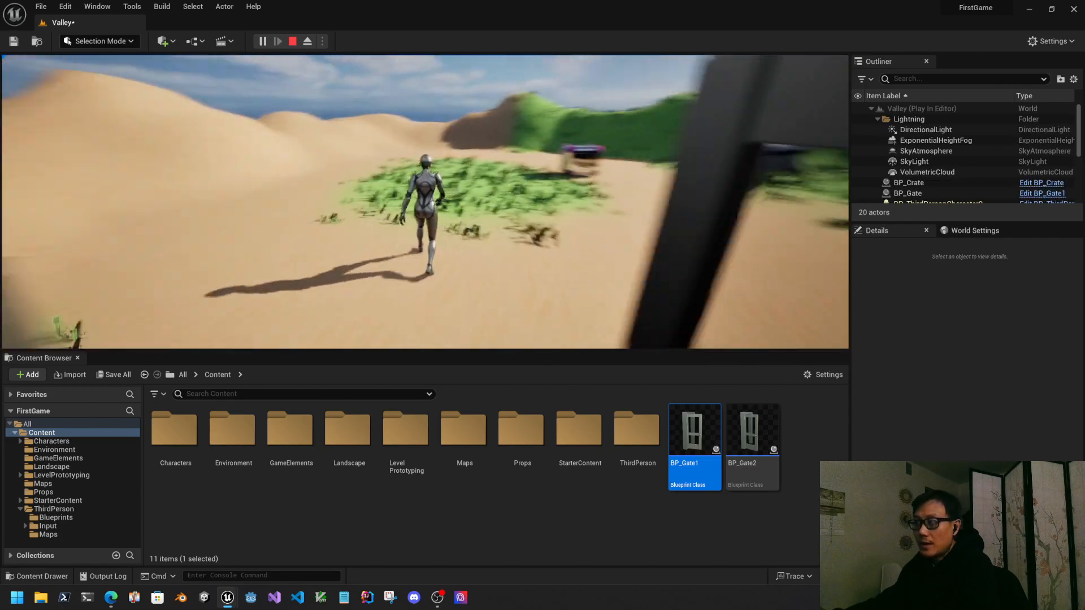
key(w)
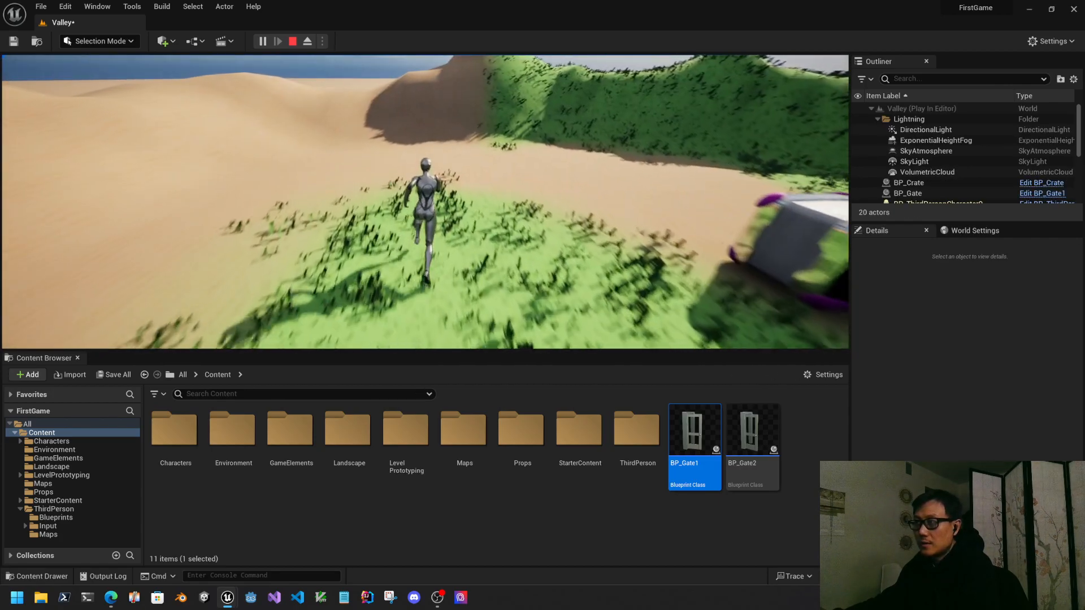
key(w)
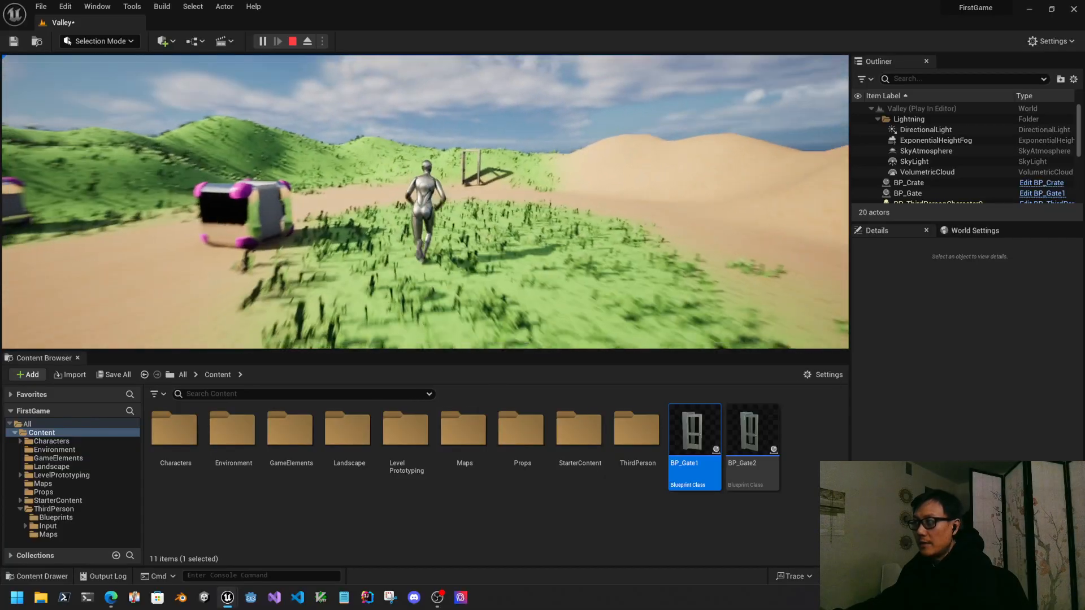
key(w)
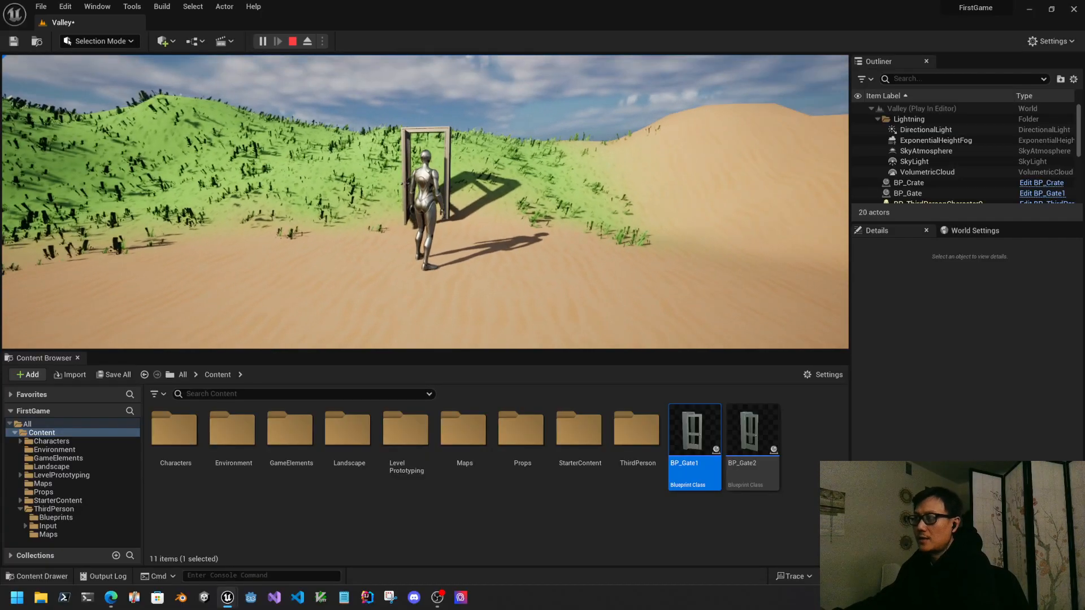
key(w)
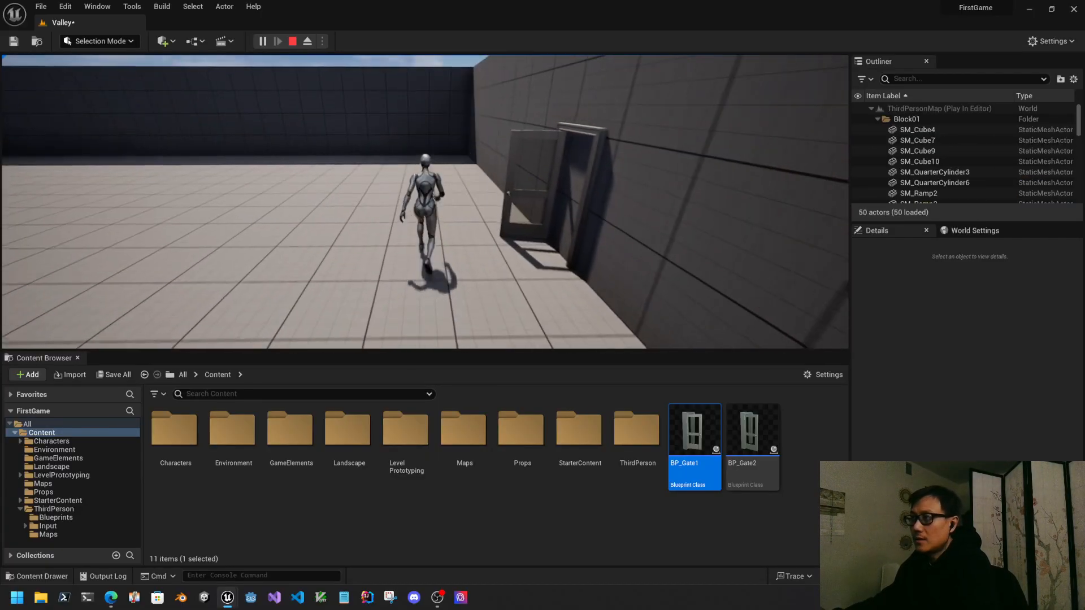
key(w)
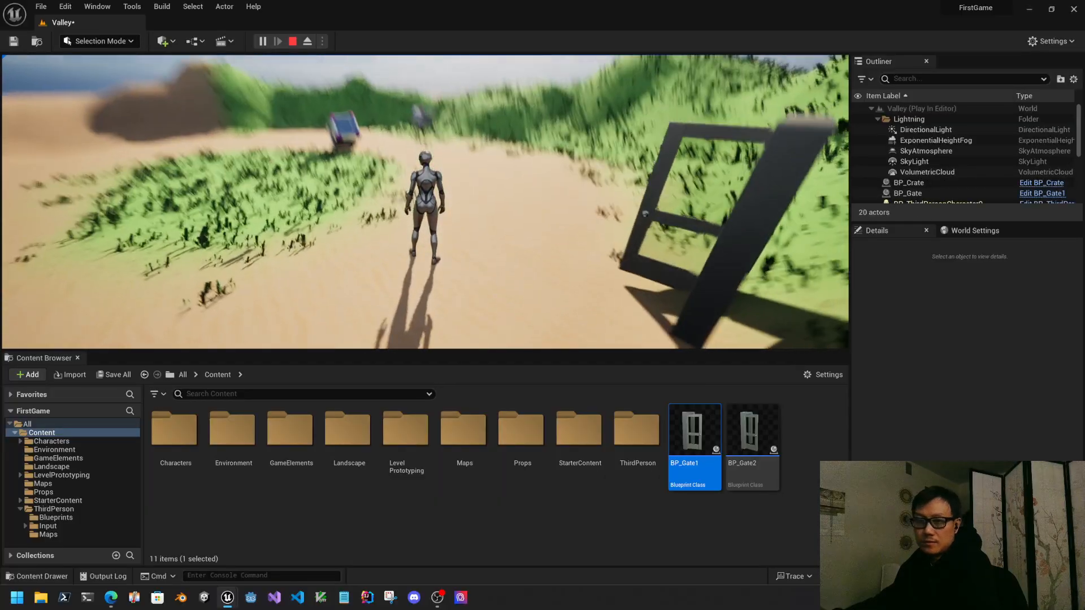
key(Escape)
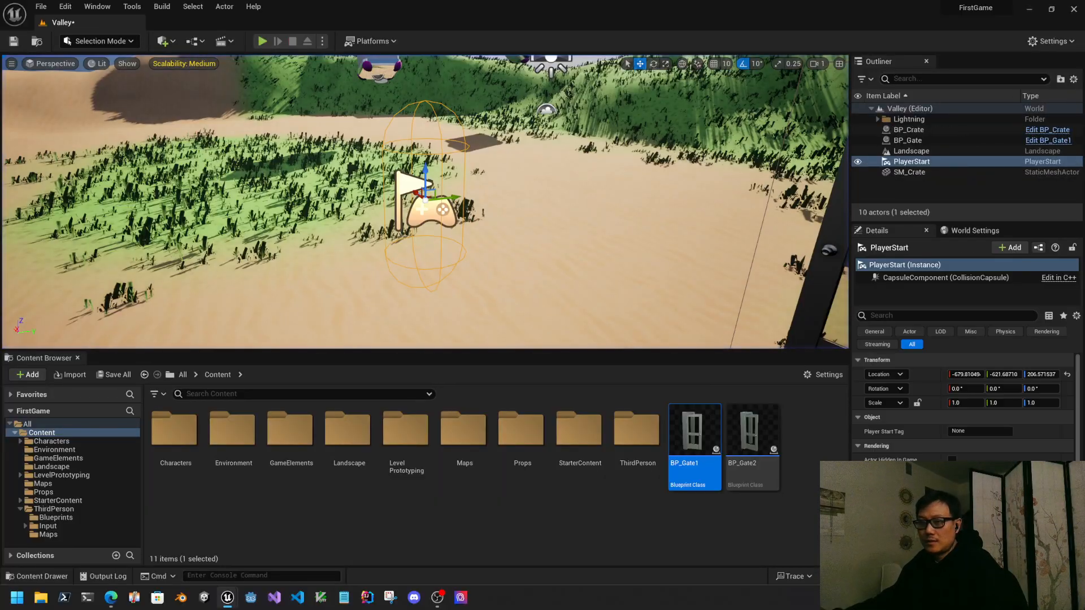